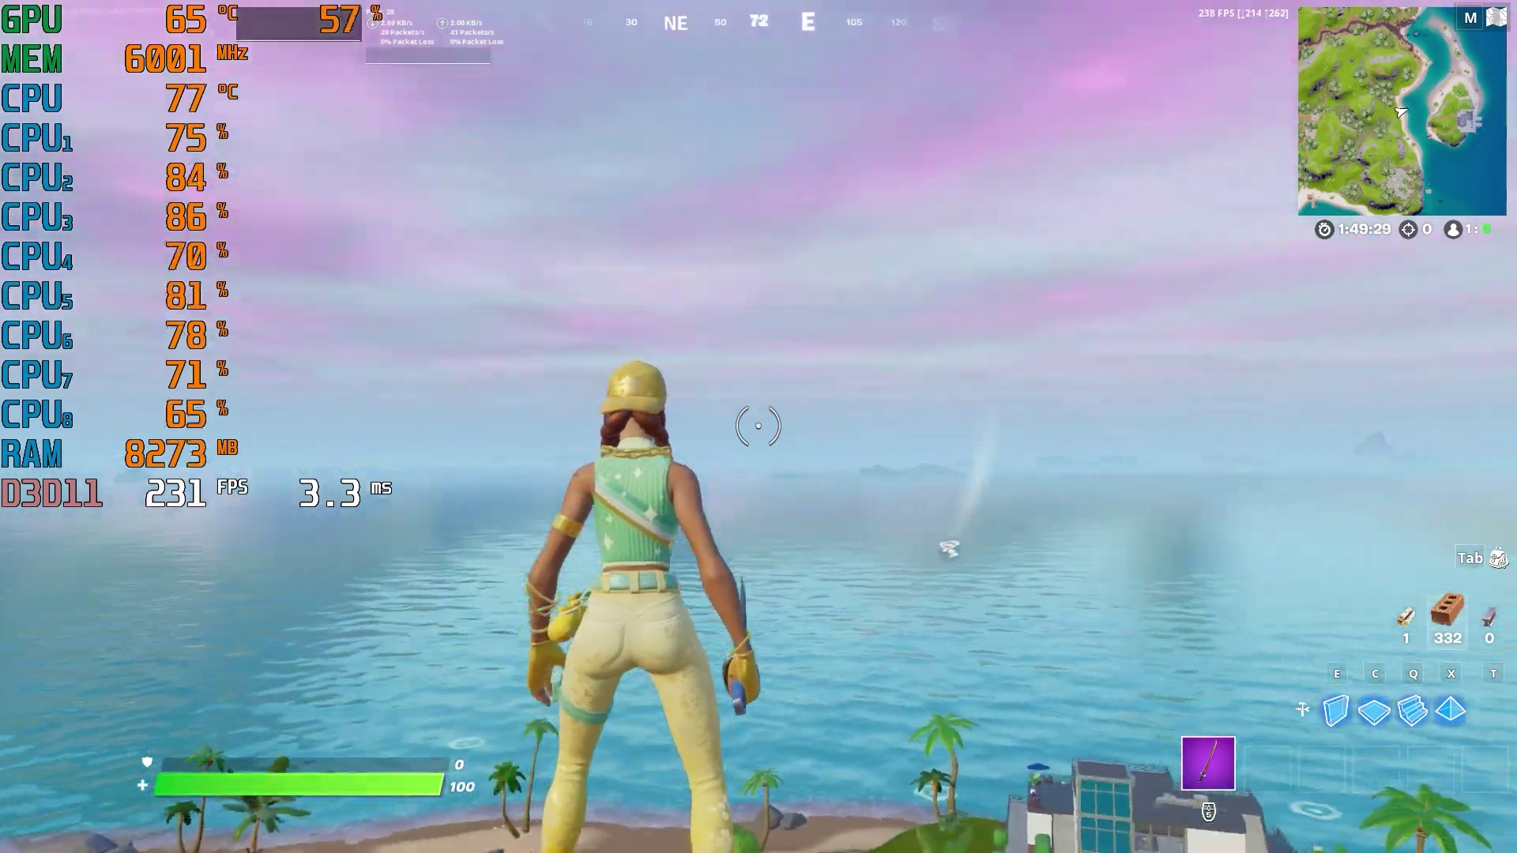
# Chop a tree in Fortnite for wood, then move the Fortnite 500 FPS Pack archive to the desktop centre.
pyautogui.press('Tab')
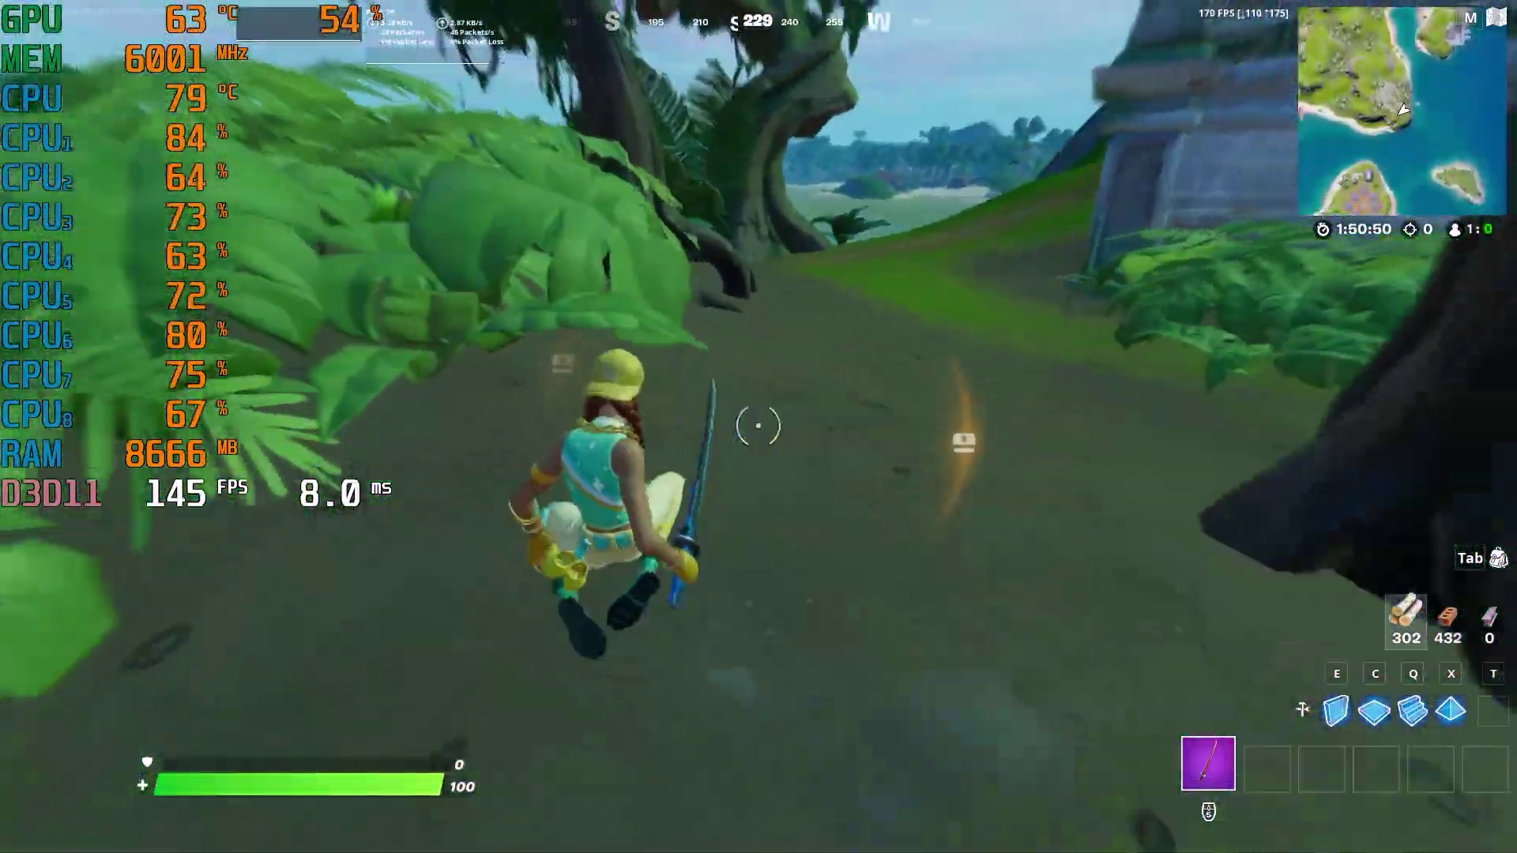
pyautogui.click(758, 427)
pyautogui.click(759, 427)
pyautogui.click(759, 427)
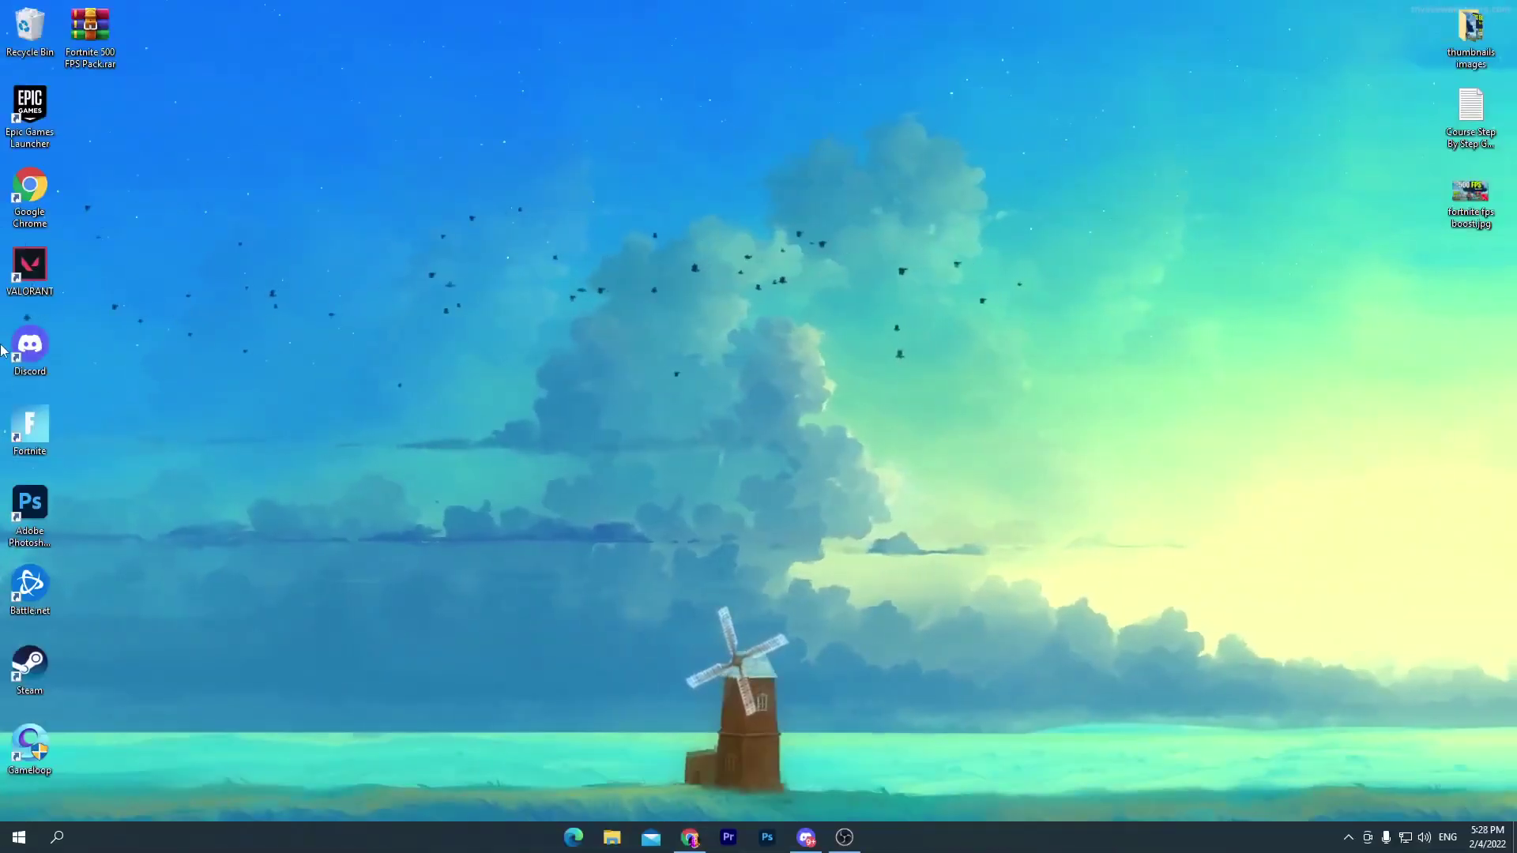
pyautogui.moveTo(89, 44); pyautogui.dragTo(662, 207)
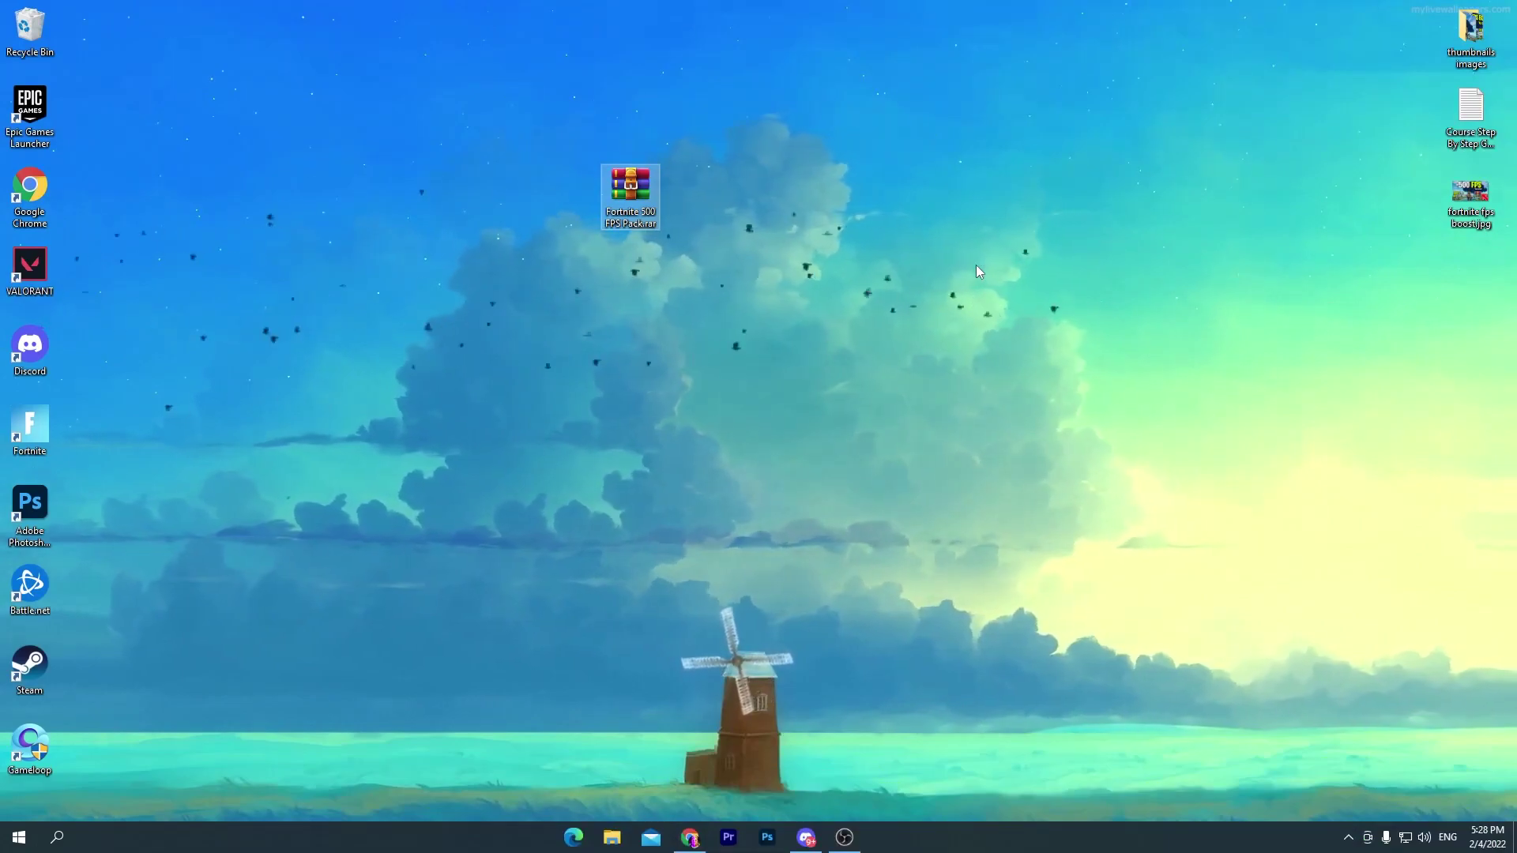
# Return to the Download Packs site in Chrome and open the 'Fortnite Chapter 3 FPS Boost Pack' post.
pyautogui.click(690, 838)
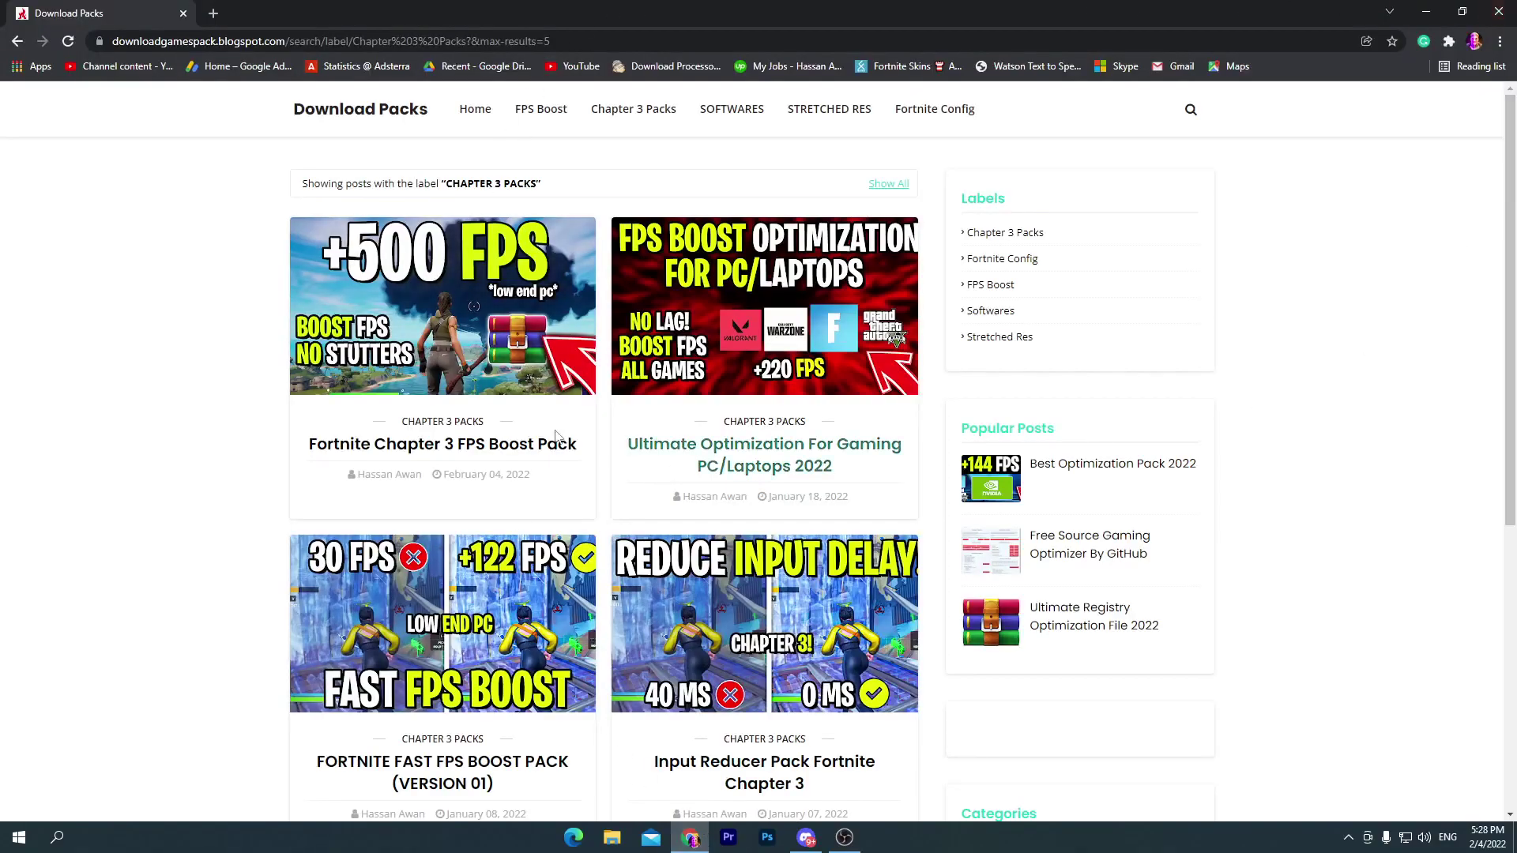
pyautogui.click(1025, 388)
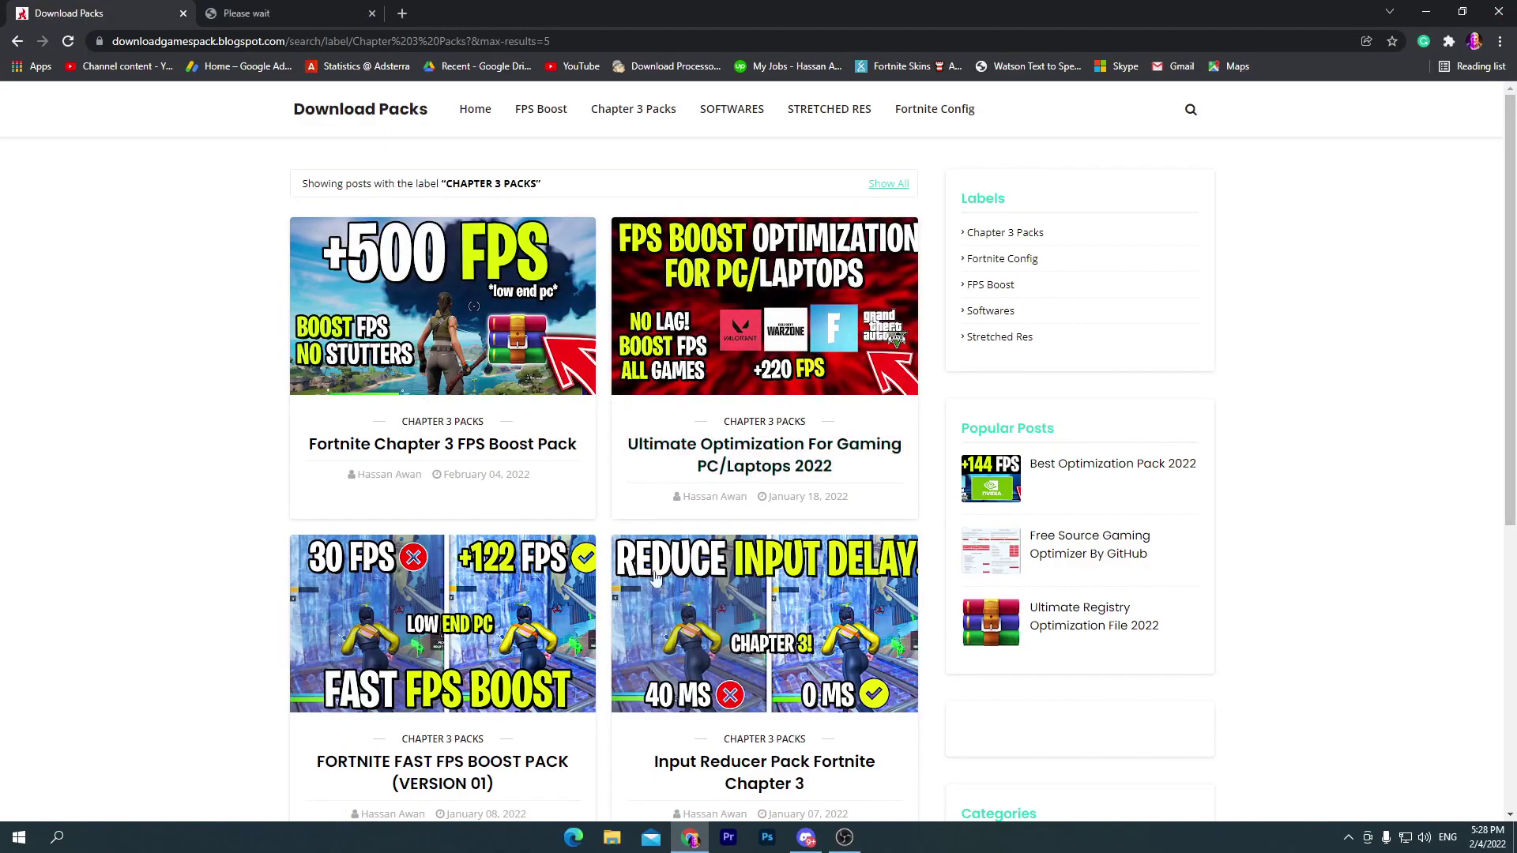
pyautogui.scroll(-3, 751, 582)
pyautogui.scroll(3, 700, 673)
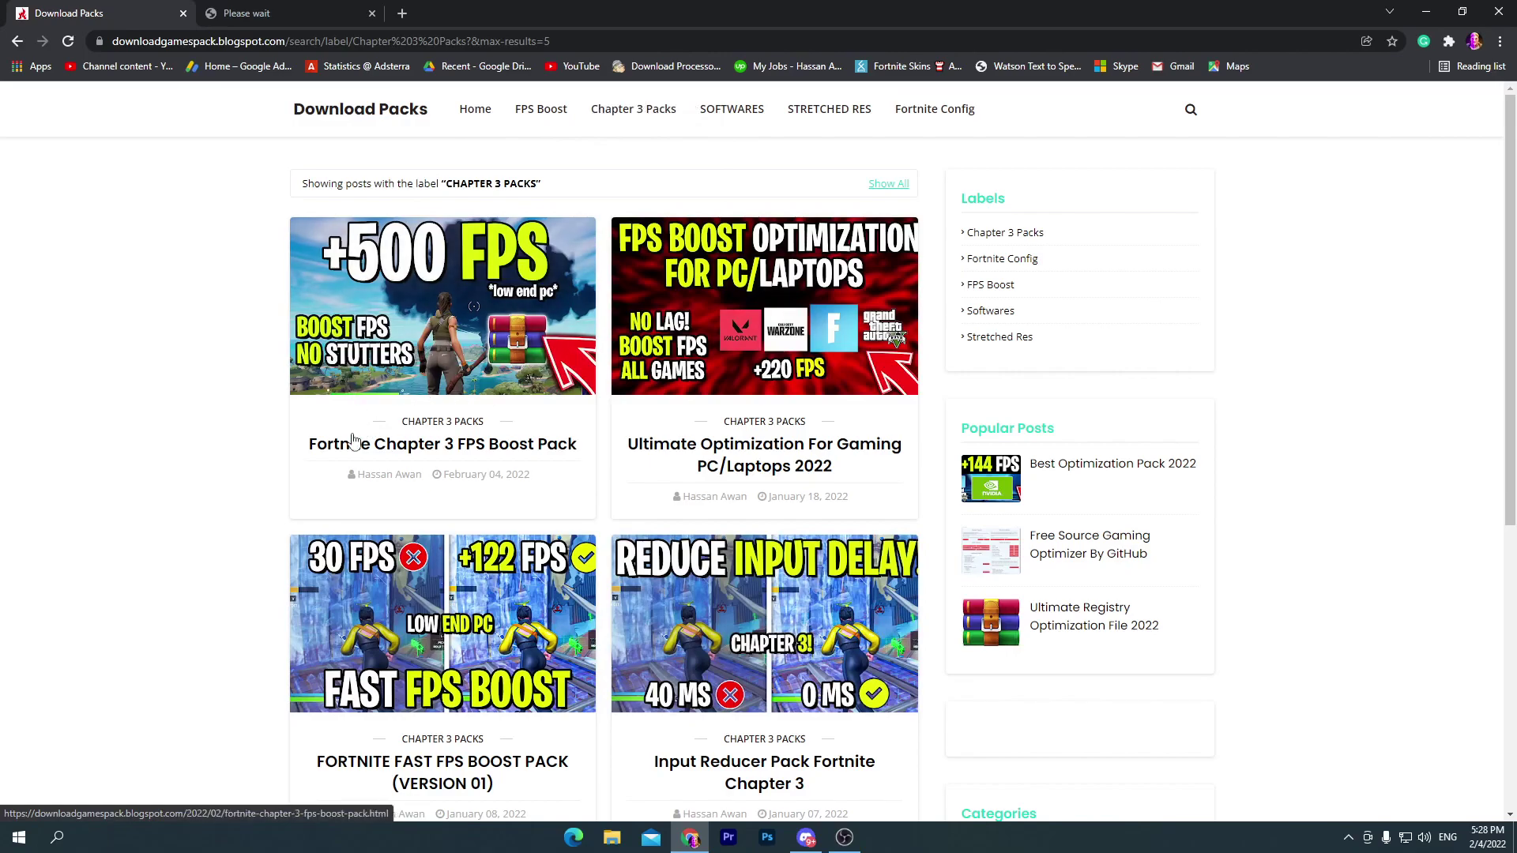
pyautogui.click(510, 445)
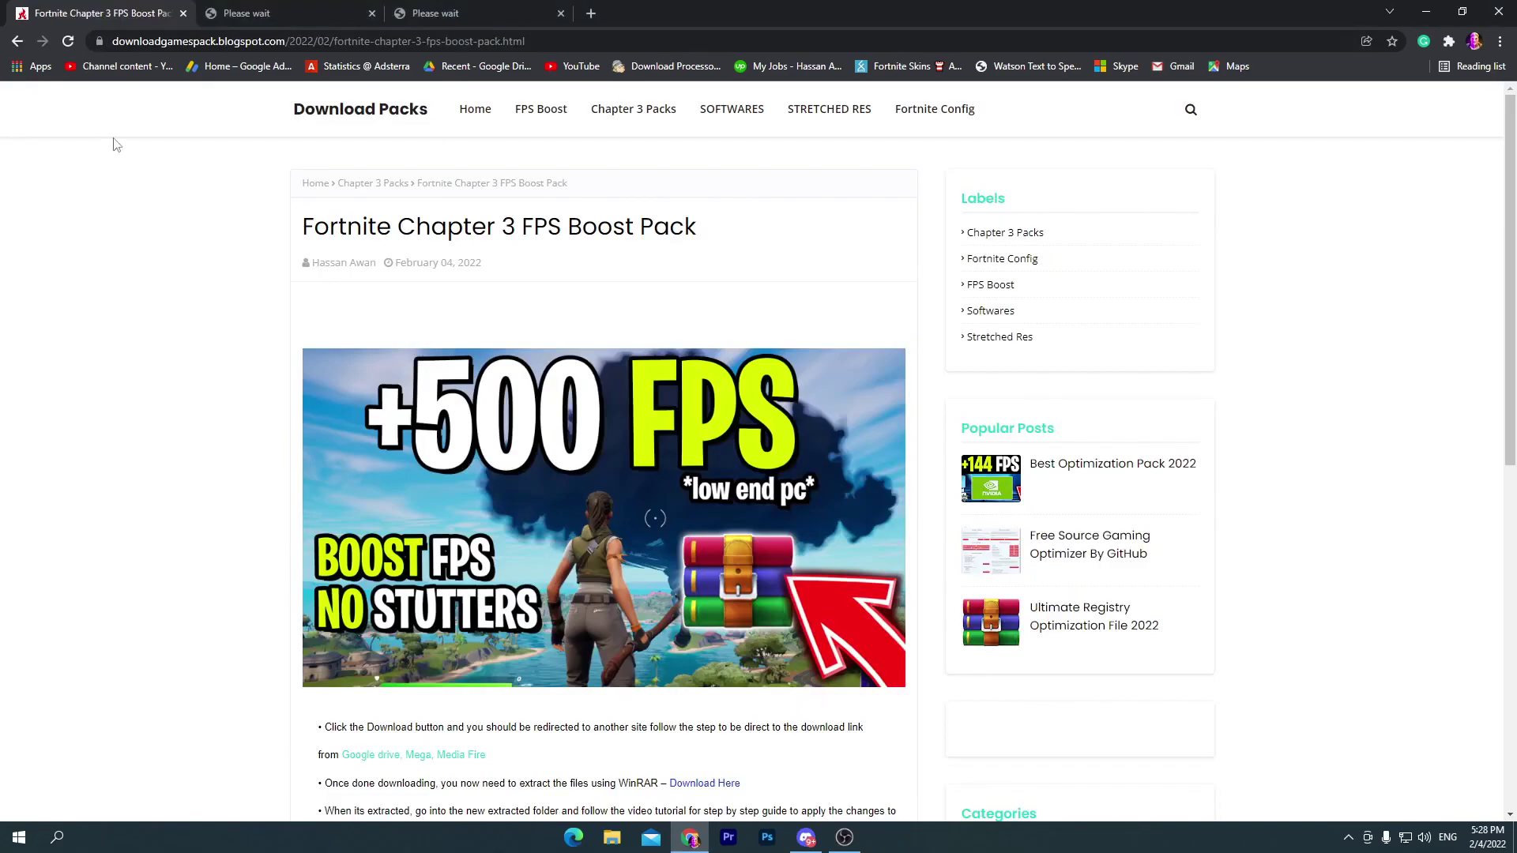
# Cancel the duplicate IDM download of Fortnite 500 FPS Pack.rar and minimise Chrome.
pyautogui.scroll(-4, 1165, 502)
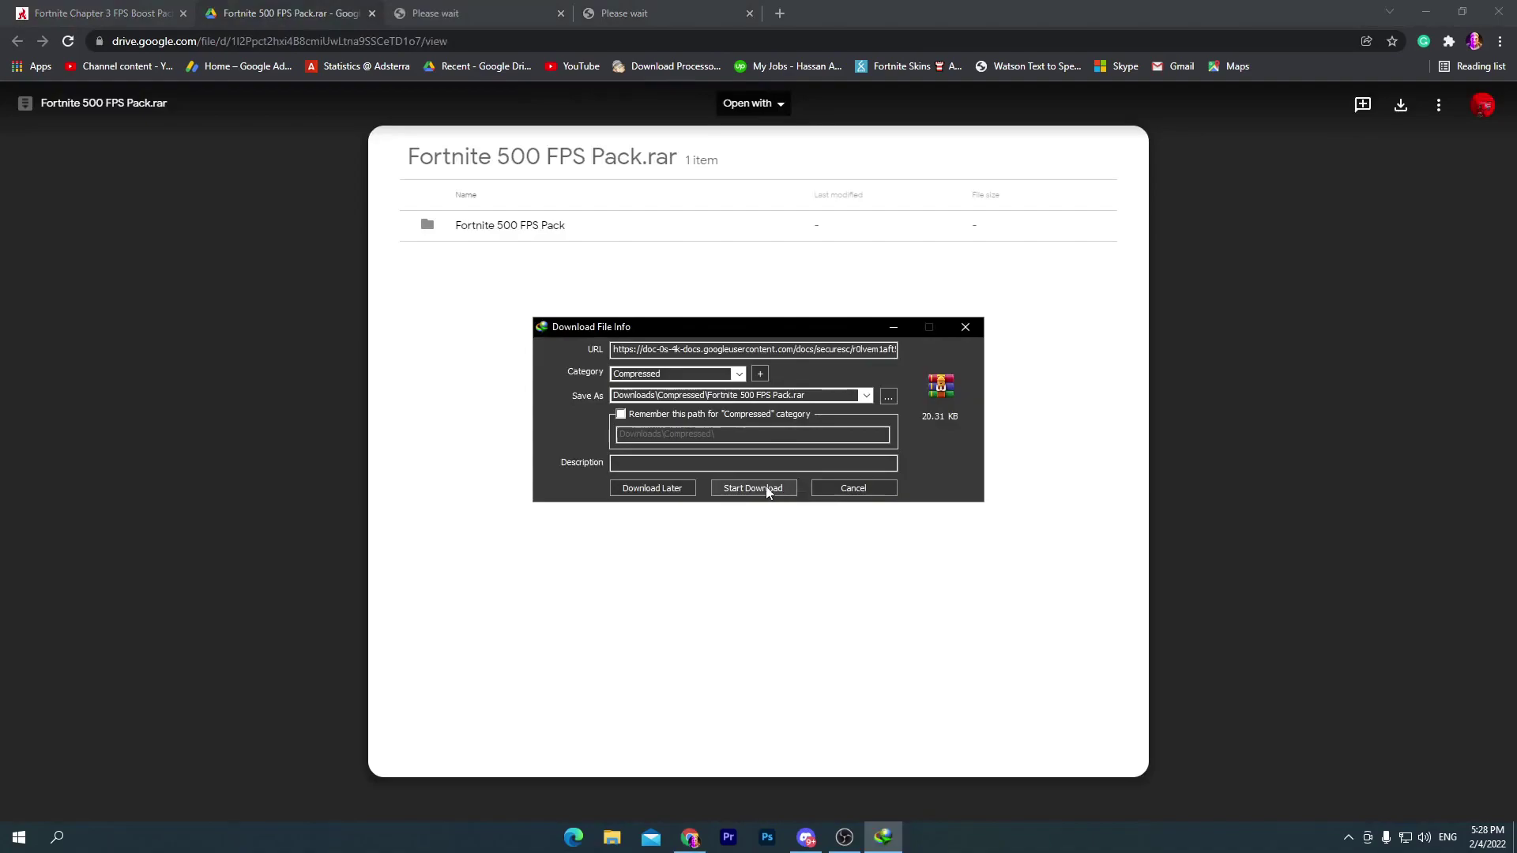
pyautogui.click(968, 328)
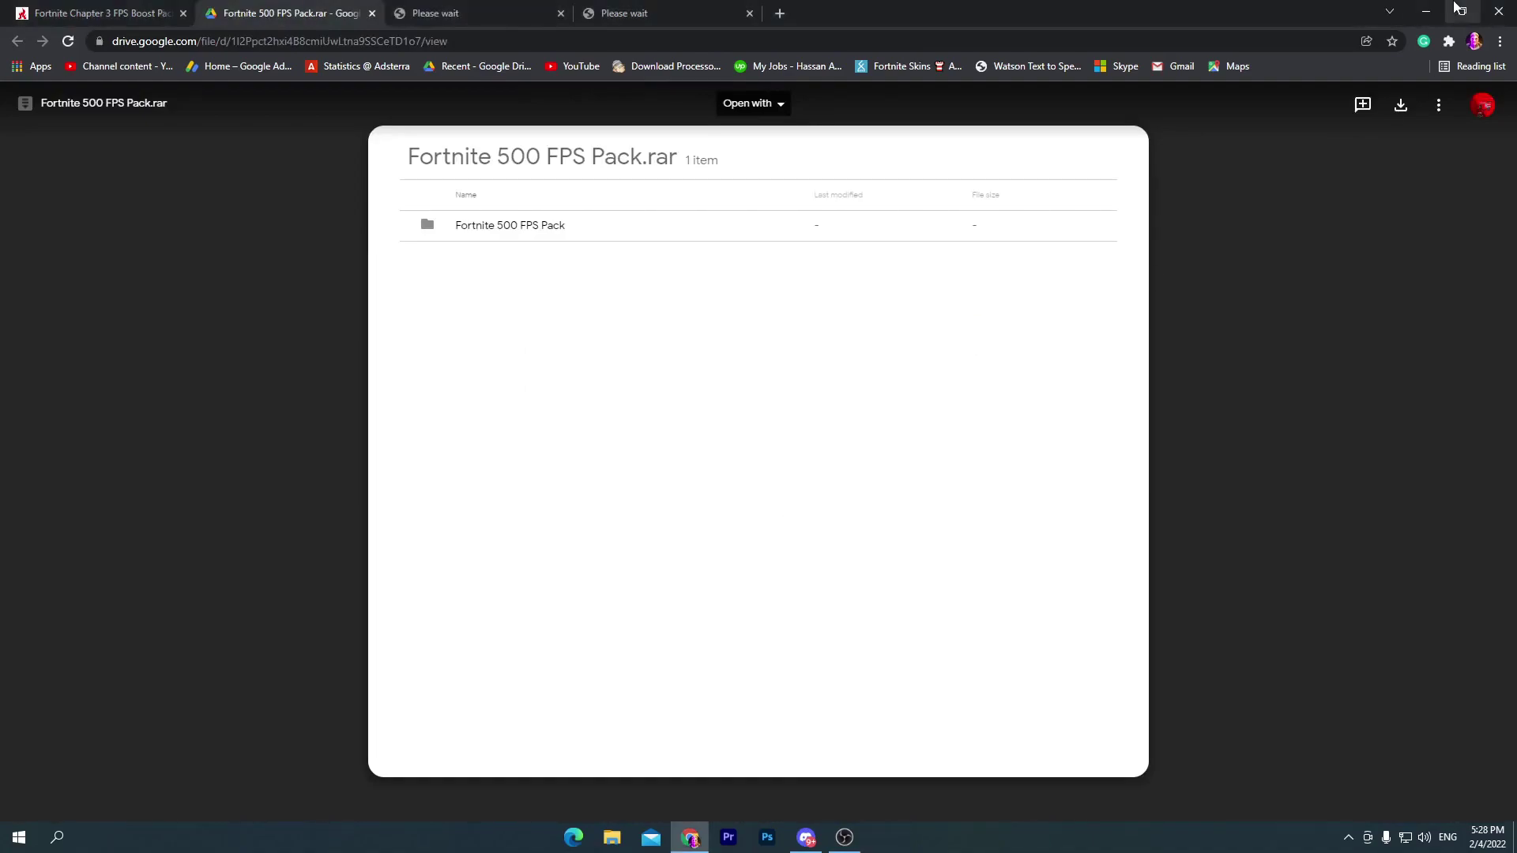
pyautogui.click(1425, 12)
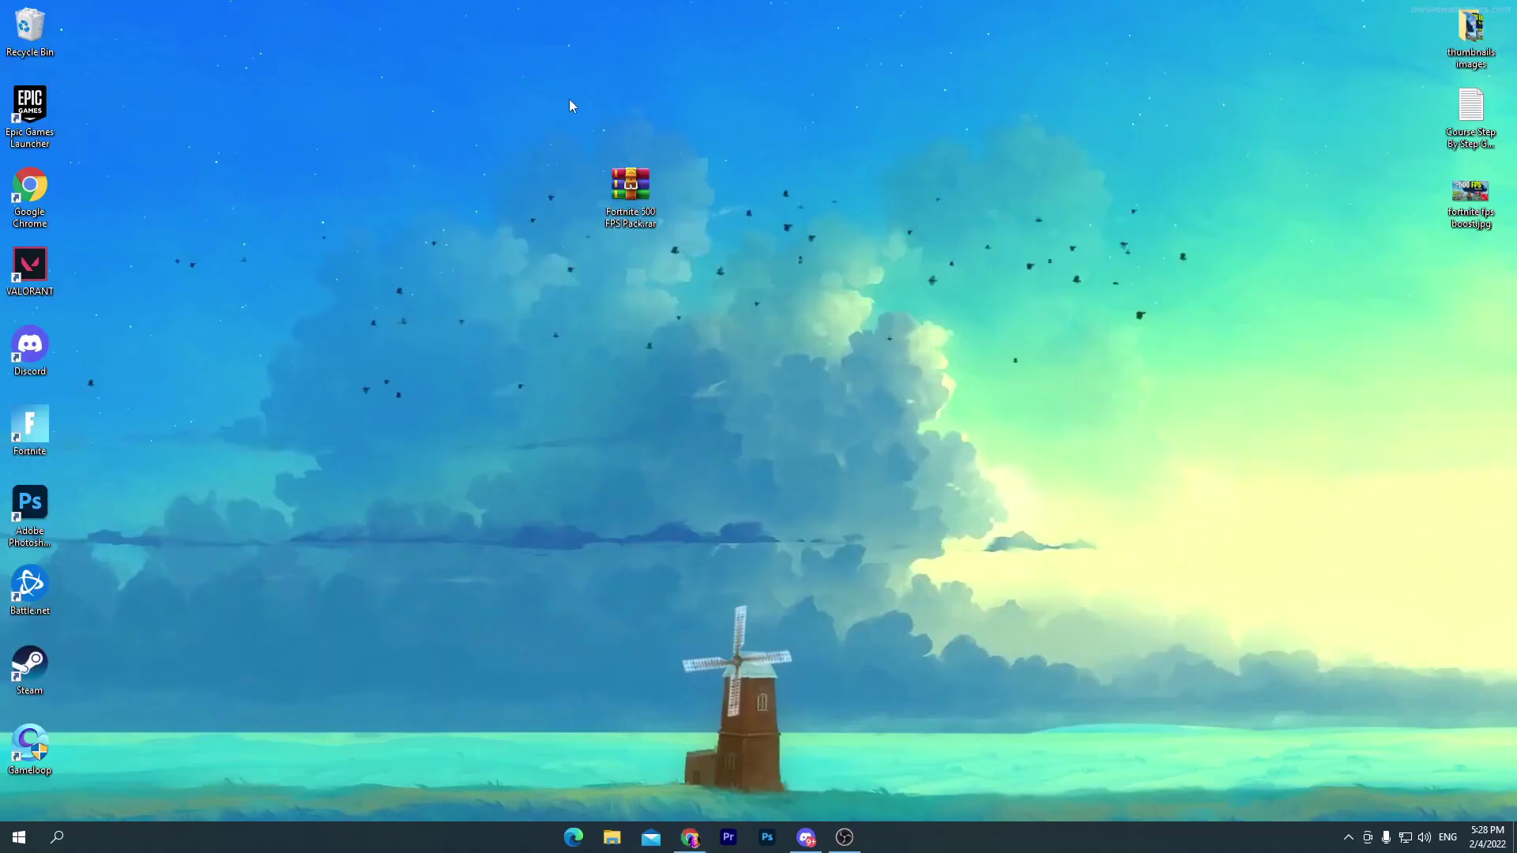
# Extract the Fortnite 500 FPS Pack folder from the .rar onto the desktop and open it.
pyautogui.doubleClick(636, 188)
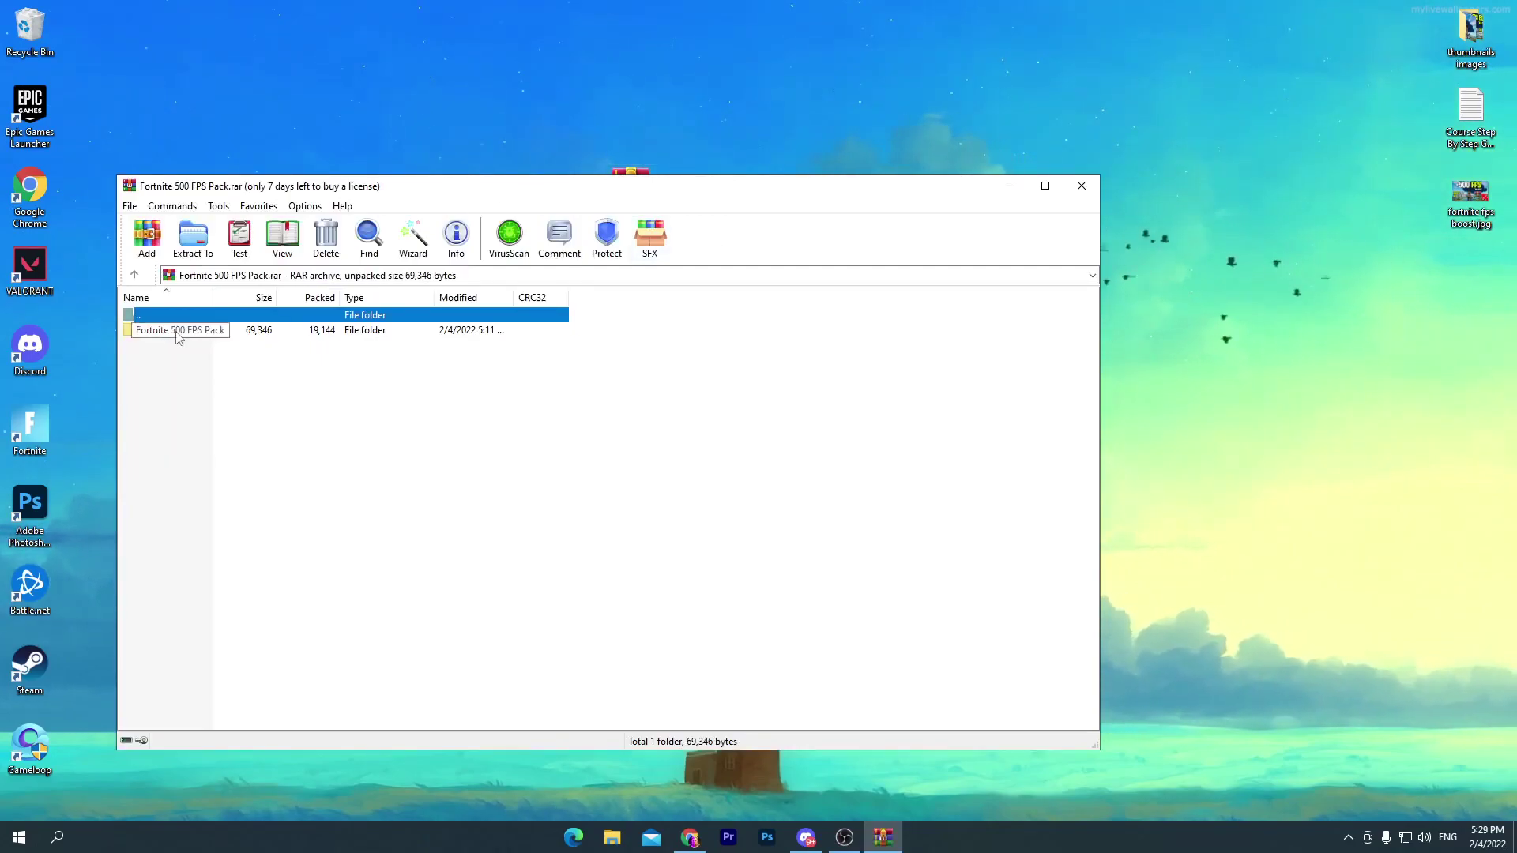
pyautogui.moveTo(170, 329); pyautogui.dragTo(569, 39)
pyautogui.click(1068, 191)
pyautogui.doubleClick(564, 44)
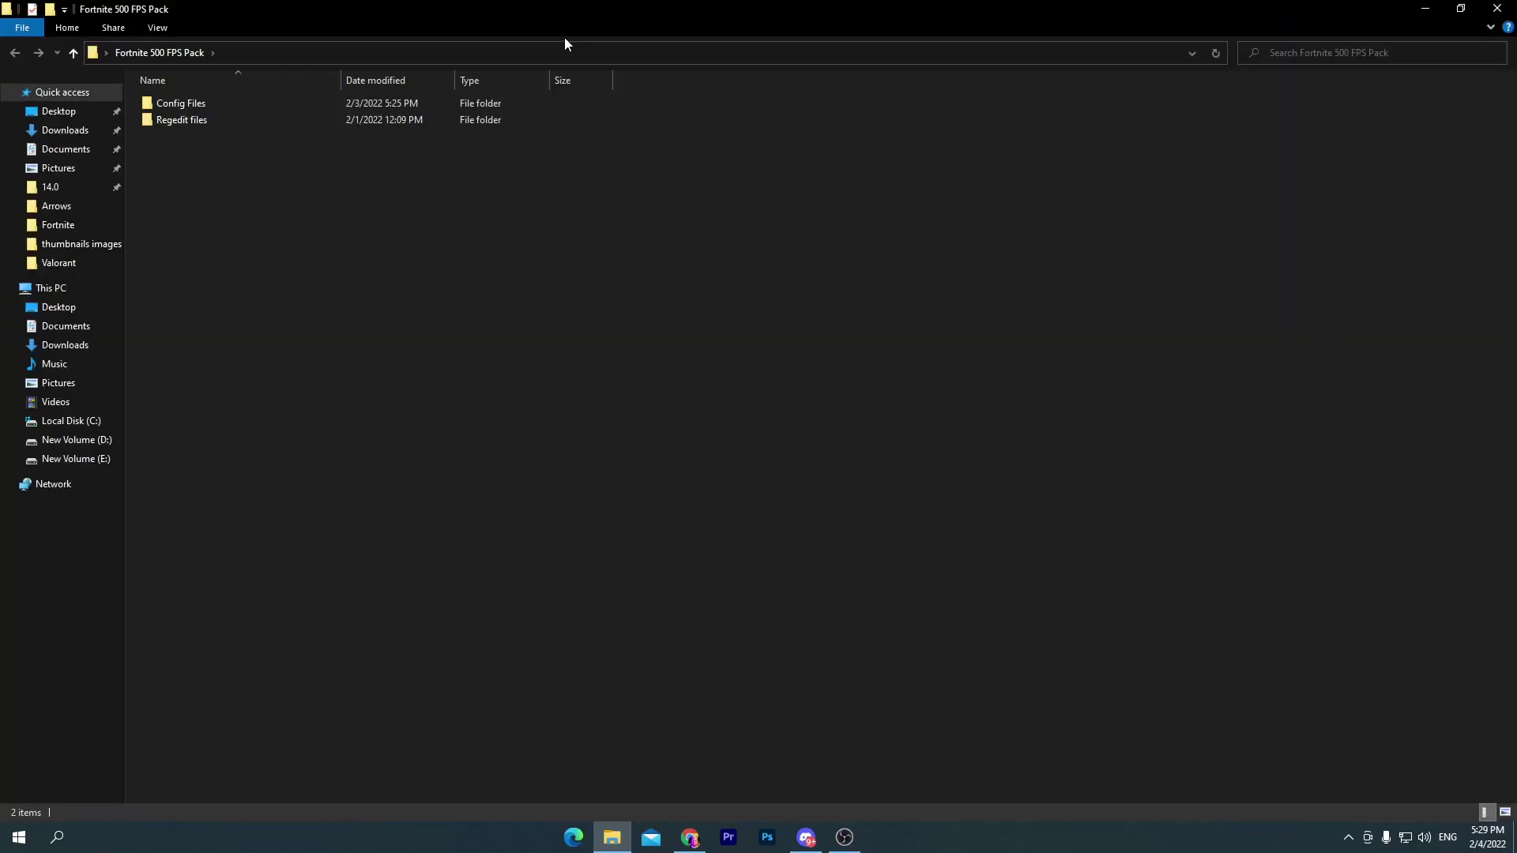
# Copy GameUserSettings.ini from Config Files > Competitive+med end pc.
pyautogui.doubleClick(221, 108)
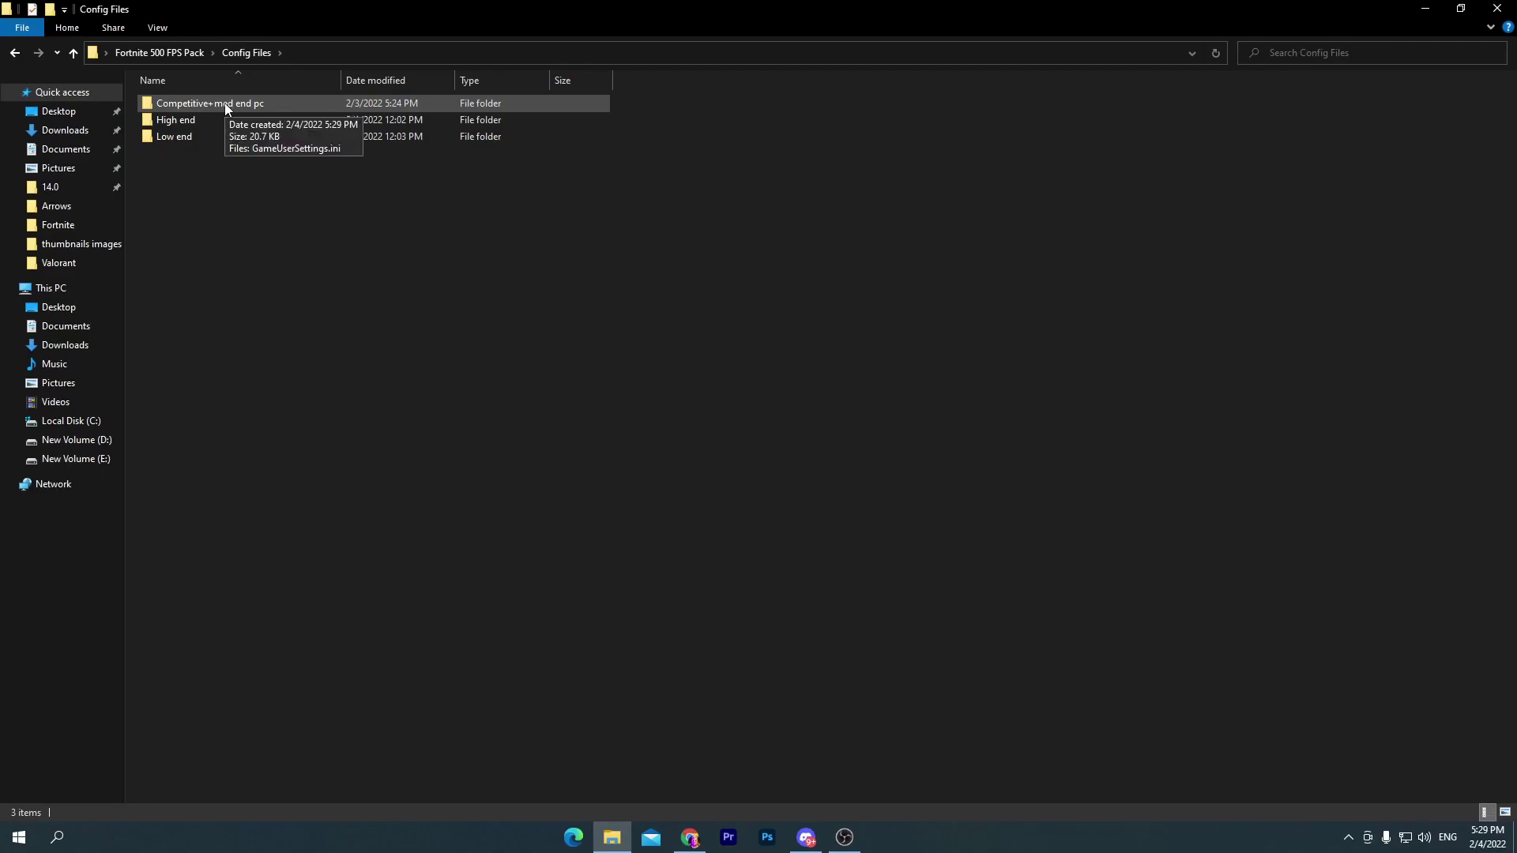
pyautogui.doubleClick(225, 108)
pyautogui.rightClick(173, 98)
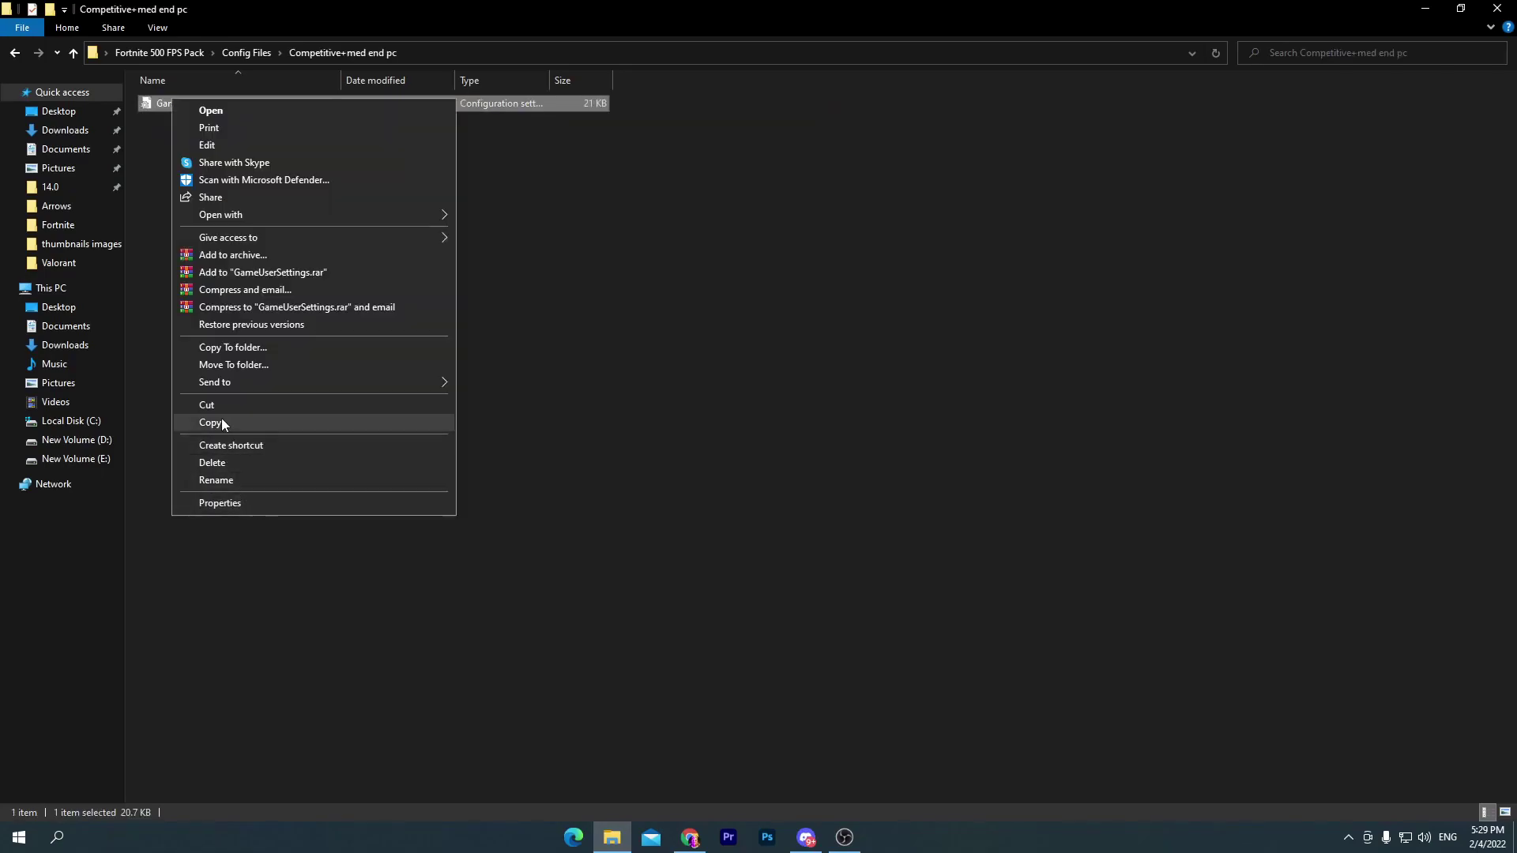
pyautogui.click(221, 422)
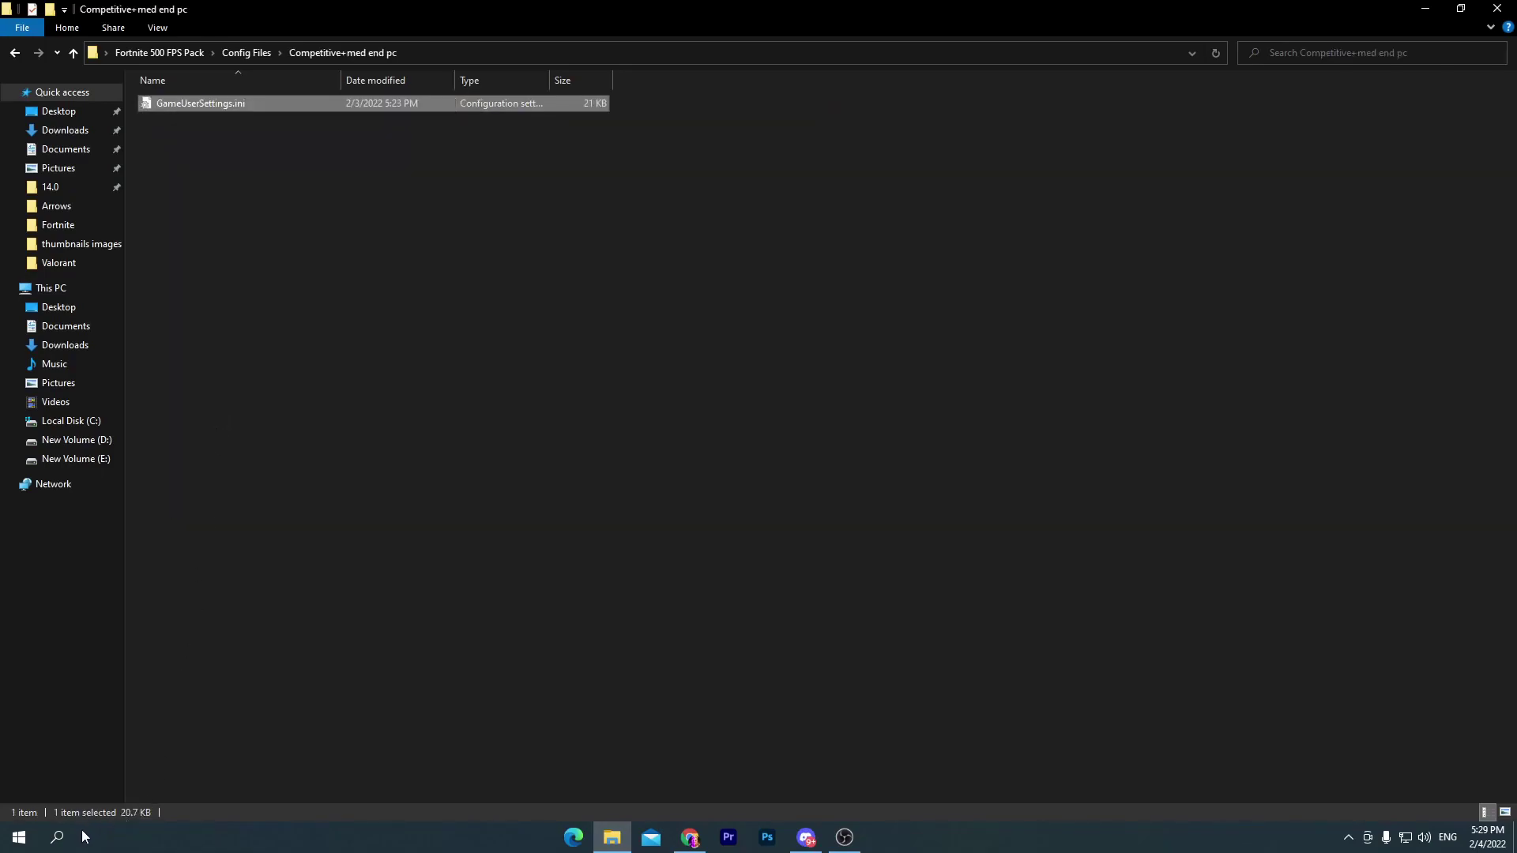
# Navigate to AppData\Local\FortniteGame\Saved\Config\WindowsClient using Run.
pyautogui.click(57, 838)
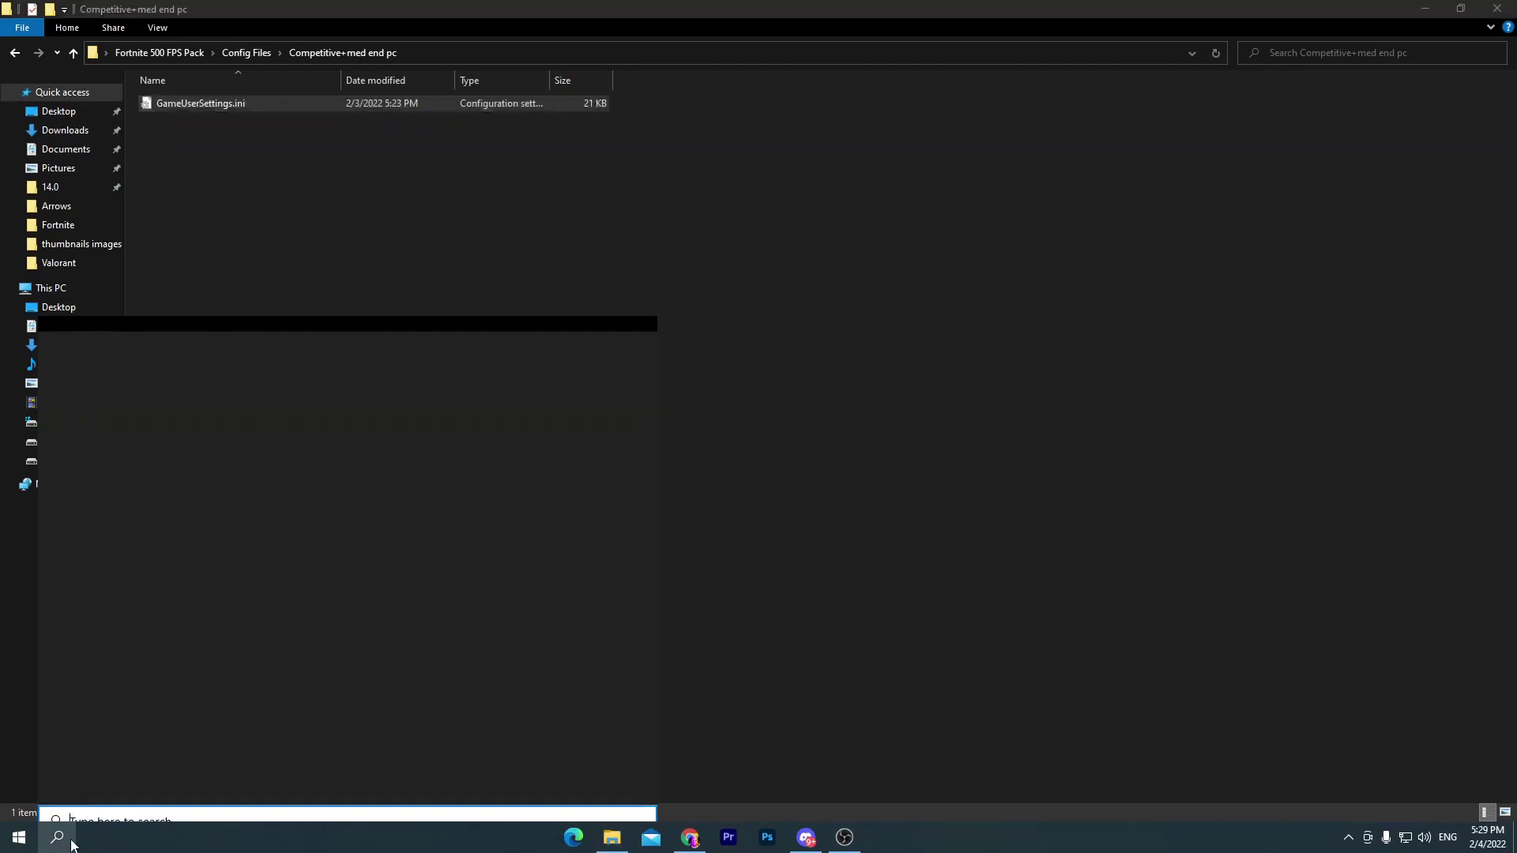
pyautogui.write('run')
pyautogui.press('Return')
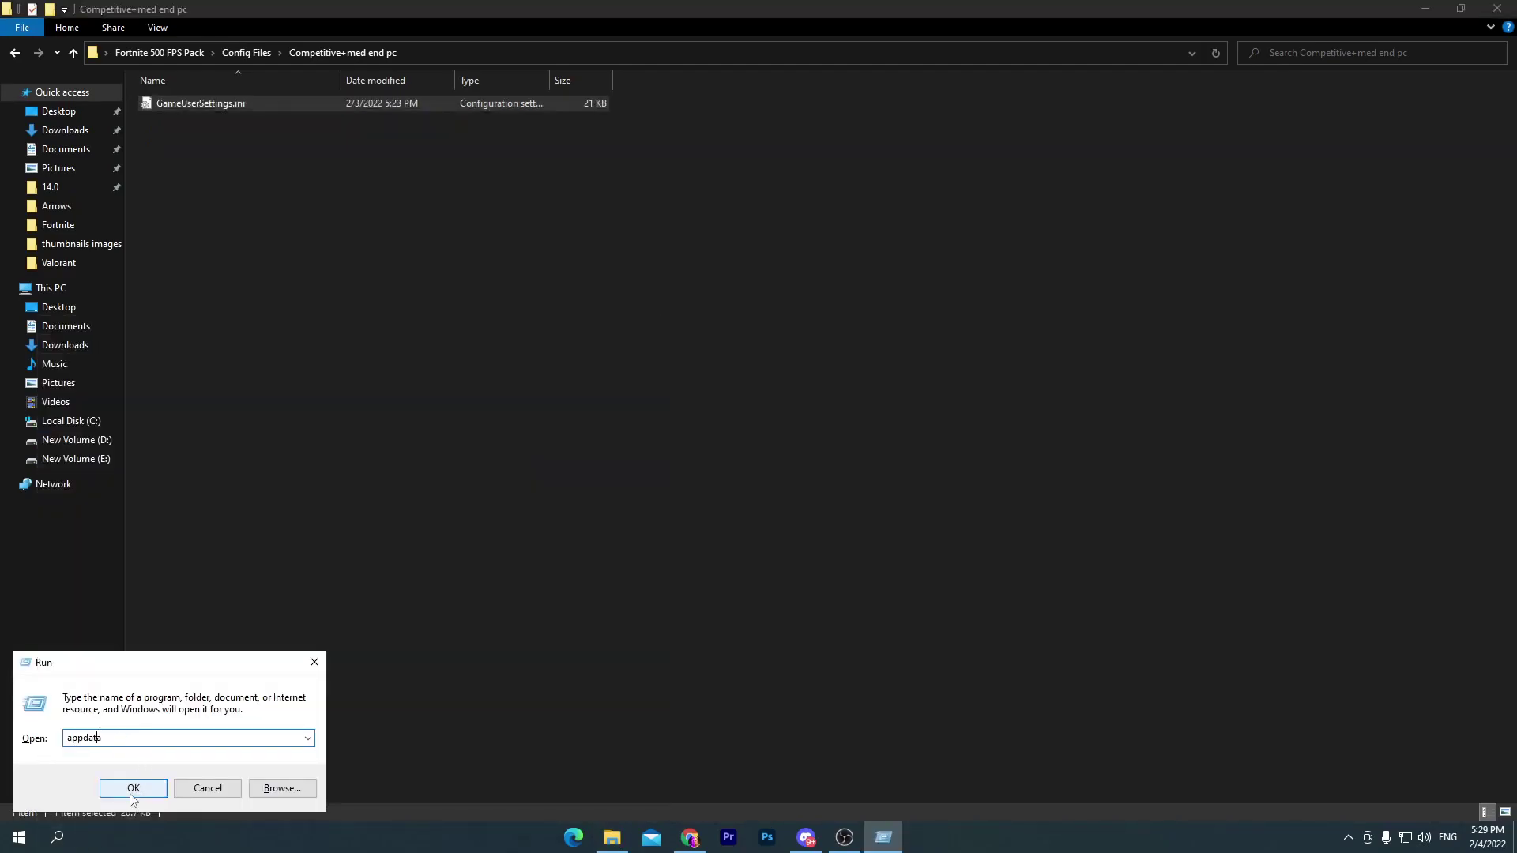
pyautogui.click(134, 790)
pyautogui.doubleClick(219, 101)
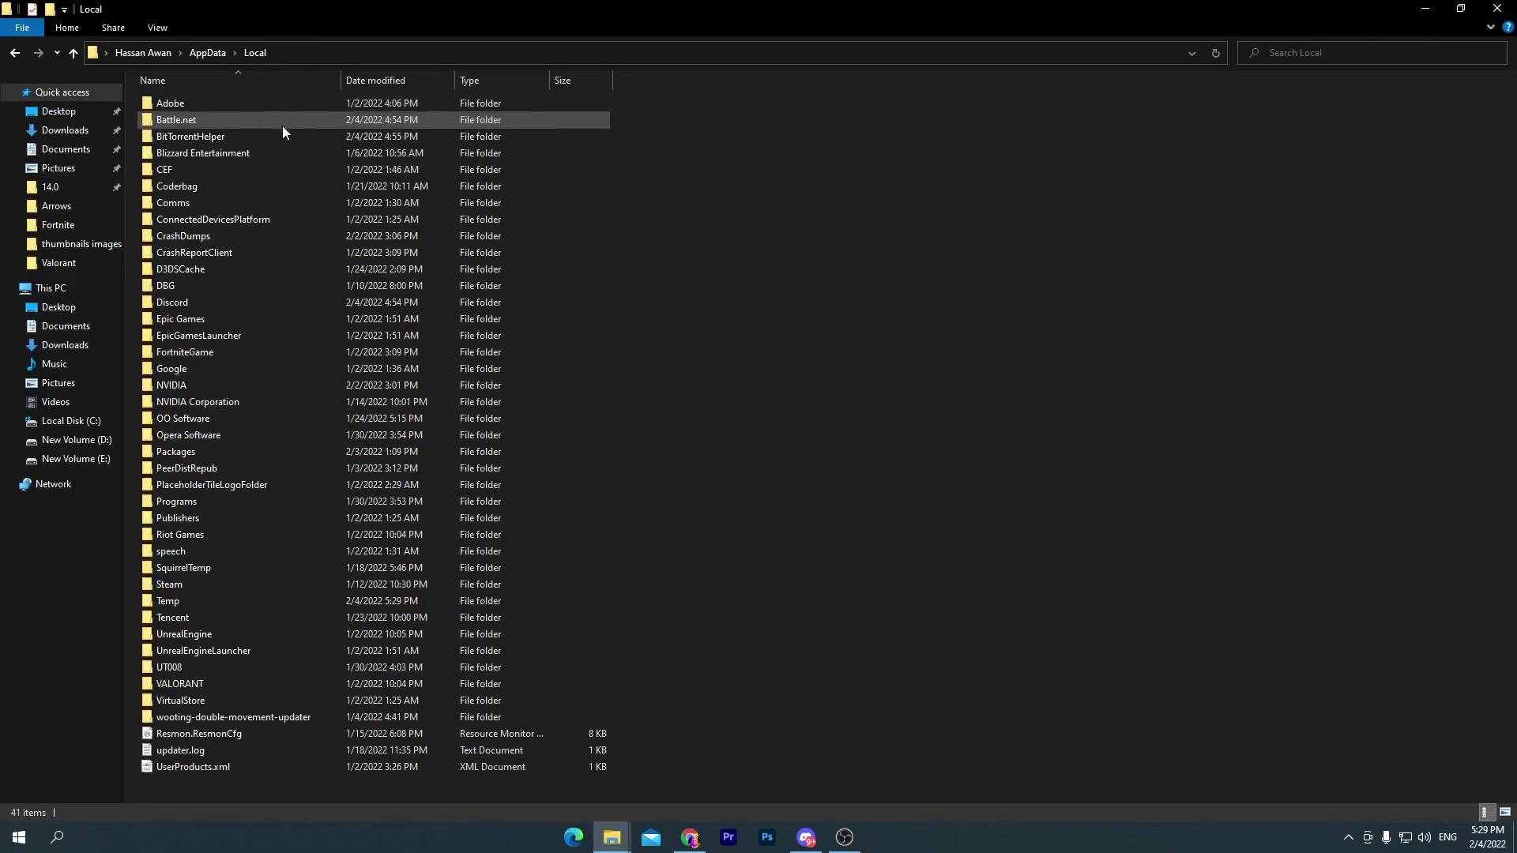
pyautogui.doubleClick(207, 354)
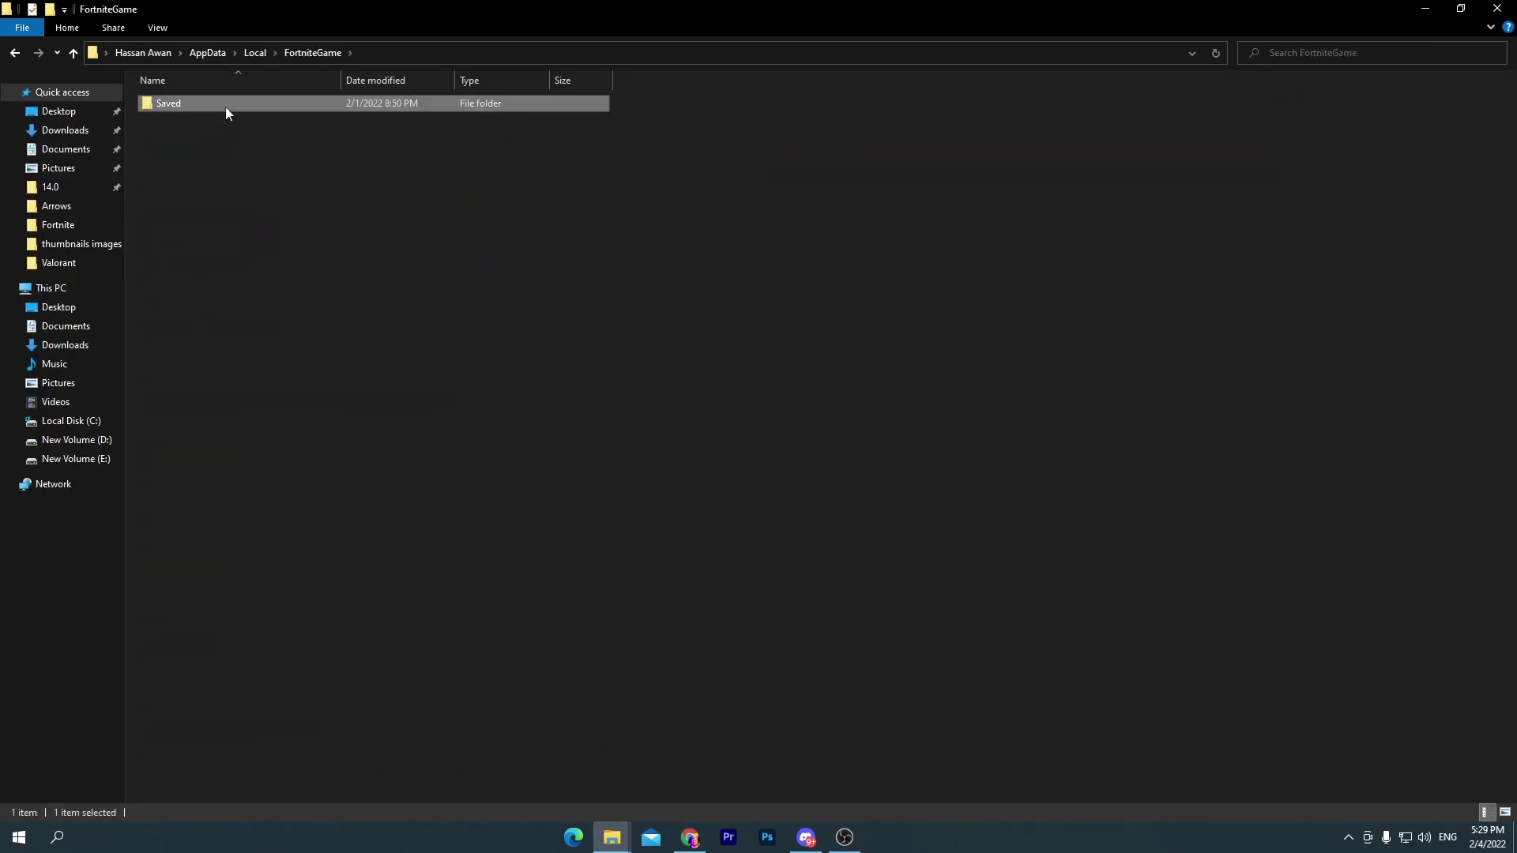
pyautogui.doubleClick(225, 107)
pyautogui.doubleClick(206, 119)
pyautogui.doubleClick(206, 118)
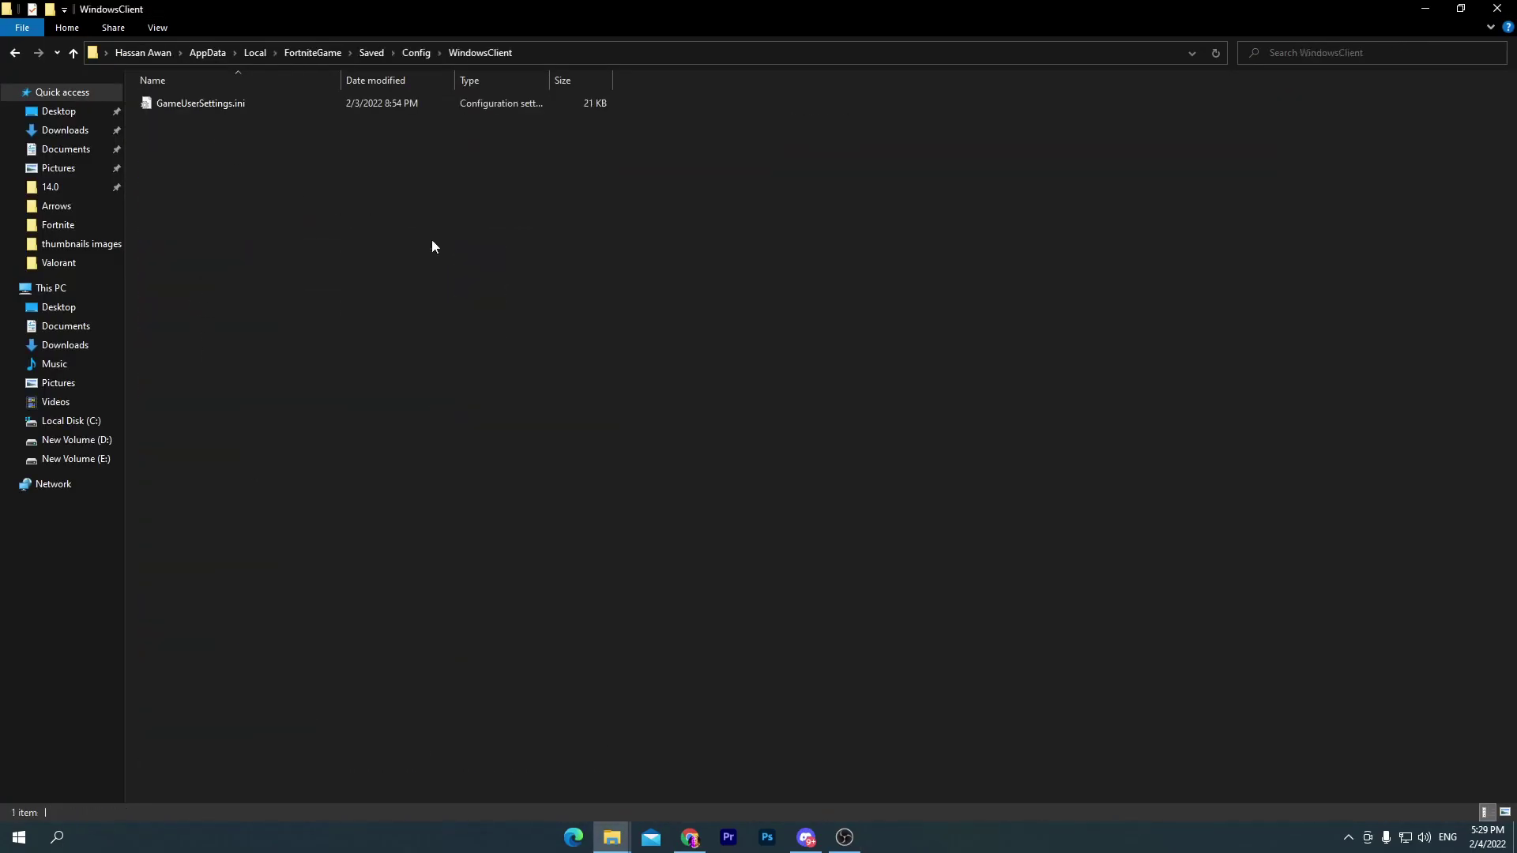
# Paste the copied GameUserSettings.ini there, replacing the existing file.
pyautogui.rightClick(324, 197)
pyautogui.click(396, 297)
pyautogui.click(676, 318)
# Make GameUserSettings.ini read-only and close the WindowsClient window.
pyautogui.rightClick(208, 108)
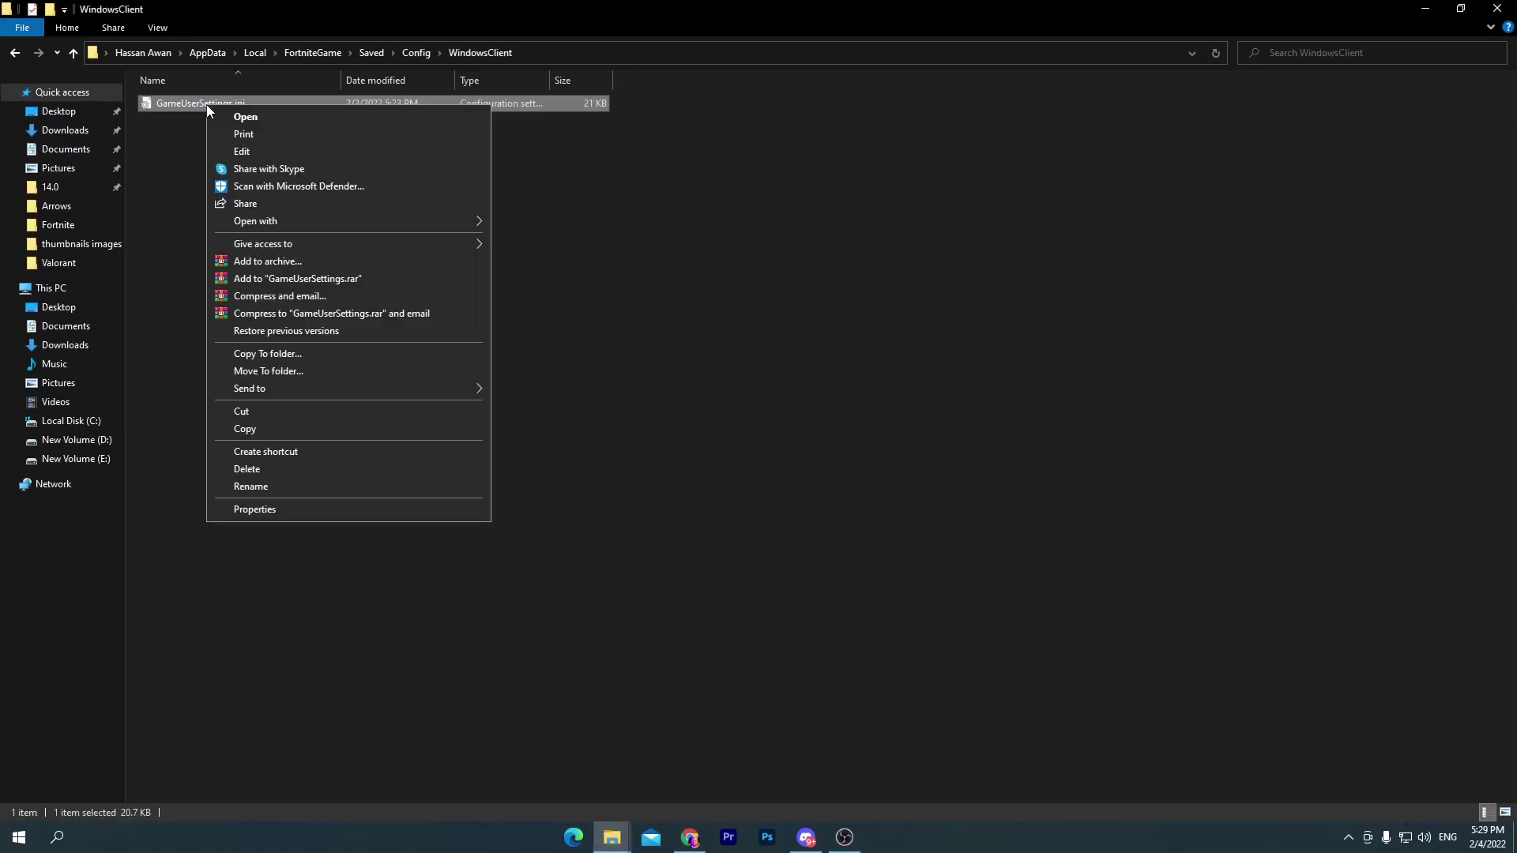
pyautogui.click(268, 510)
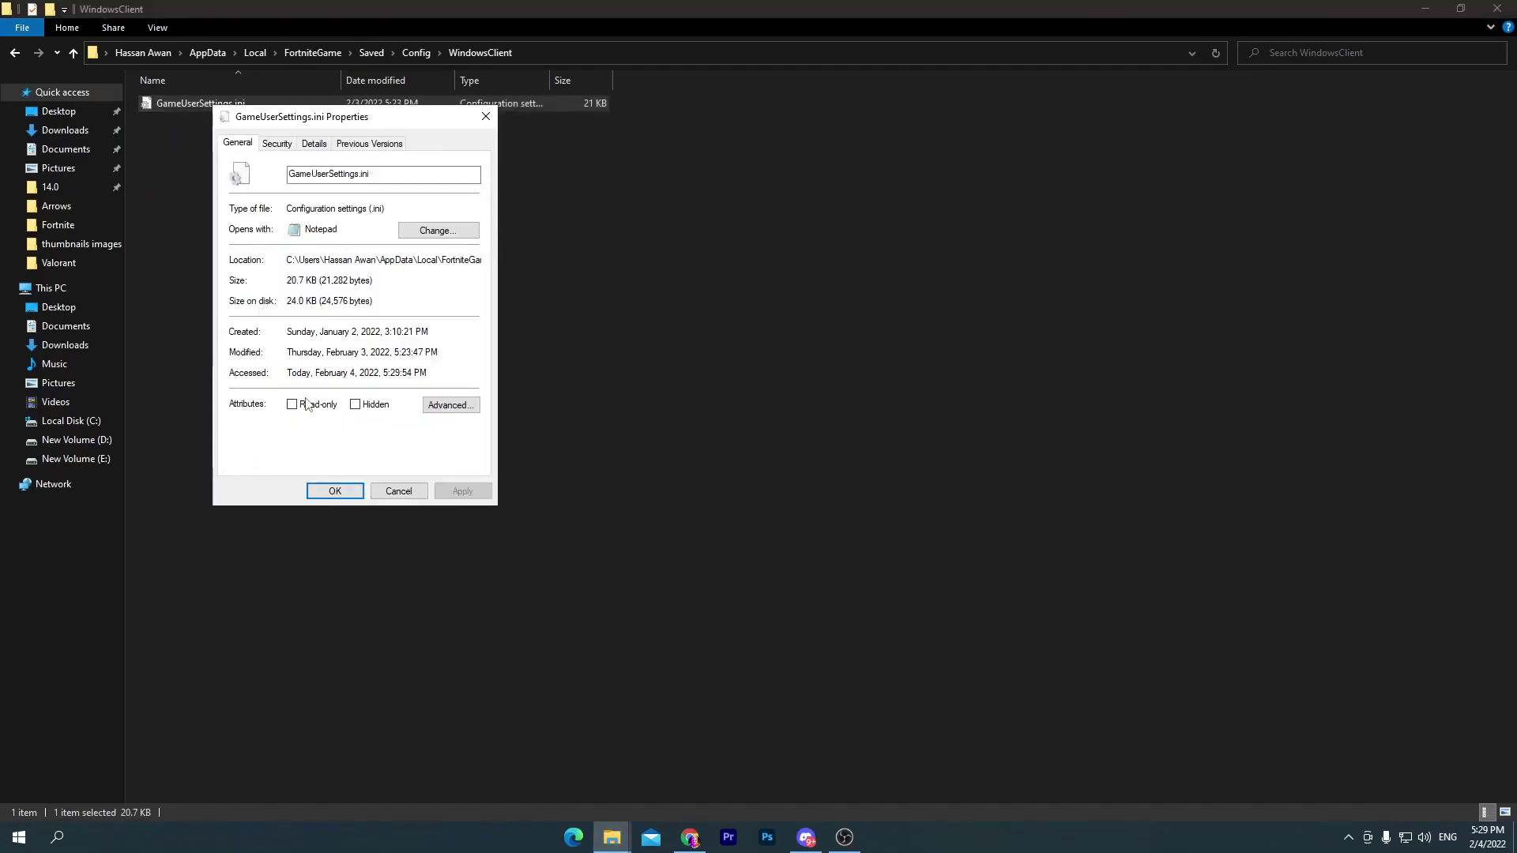
pyautogui.click(308, 406)
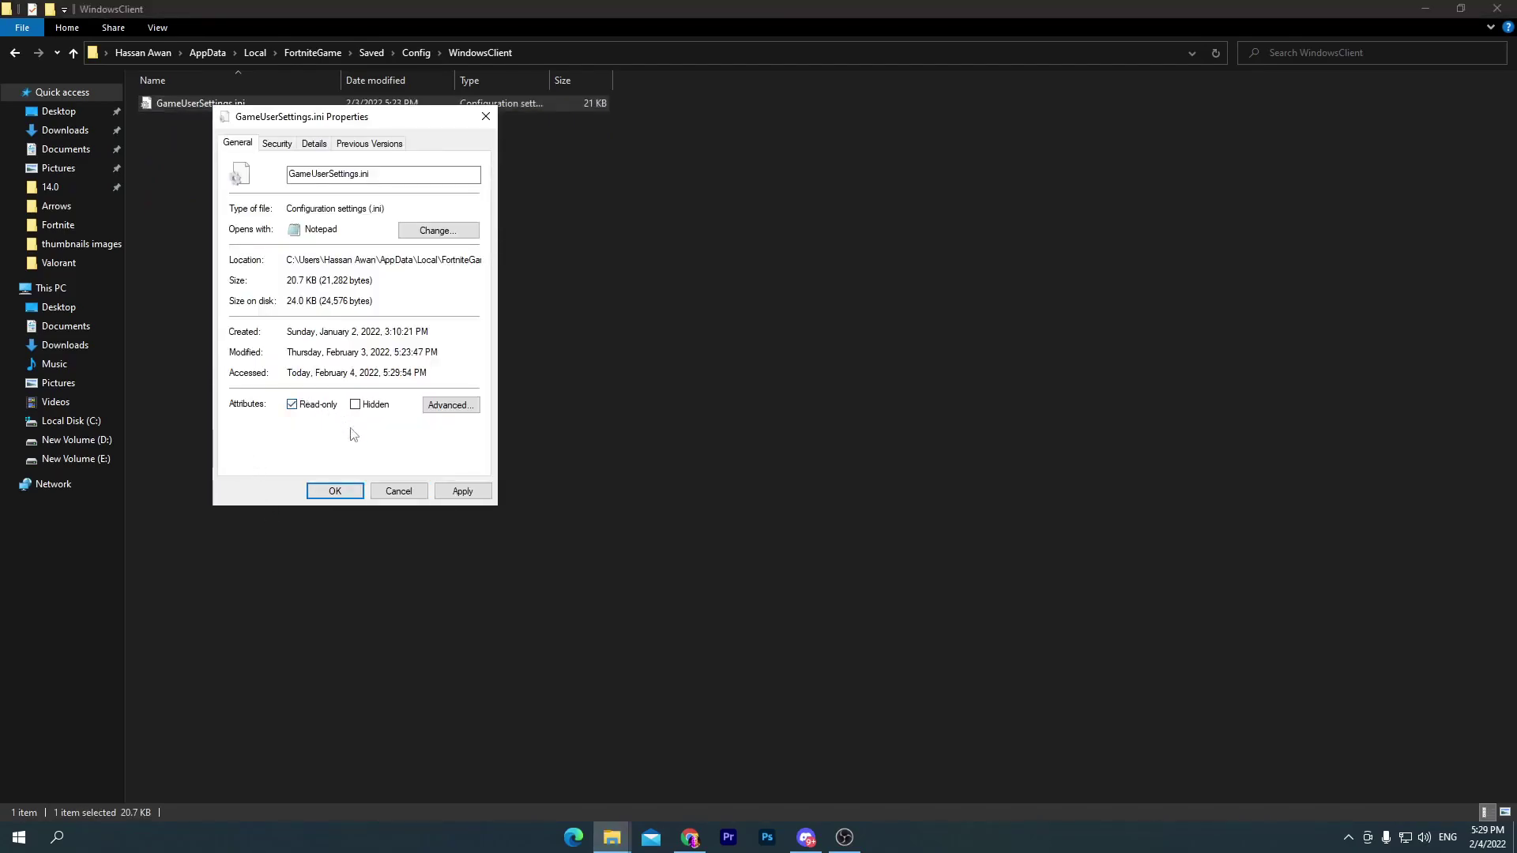
pyautogui.click(462, 492)
pyautogui.click(357, 495)
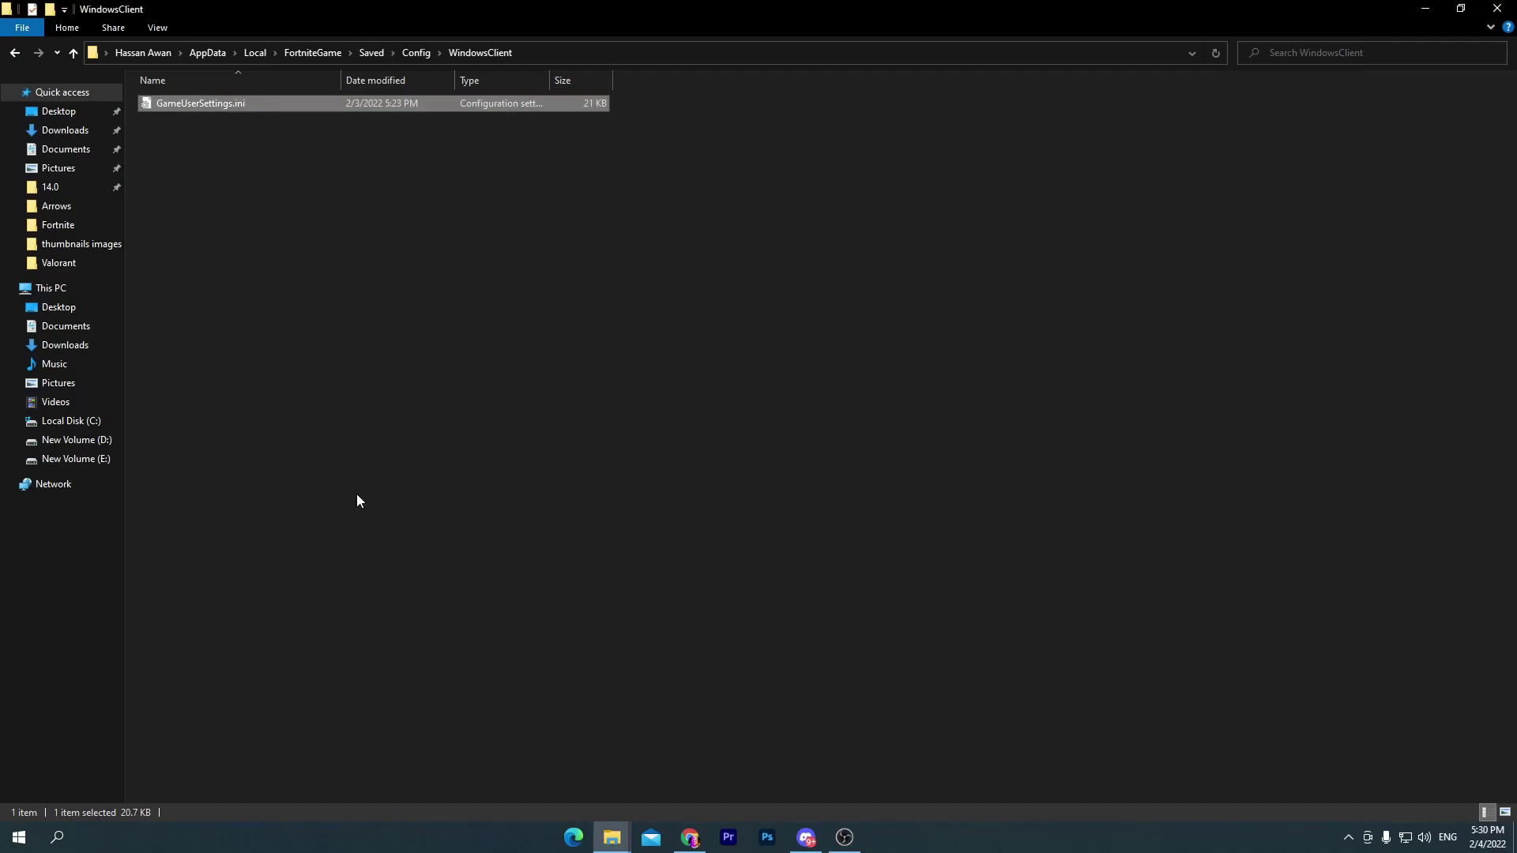
pyautogui.click(1499, 7)
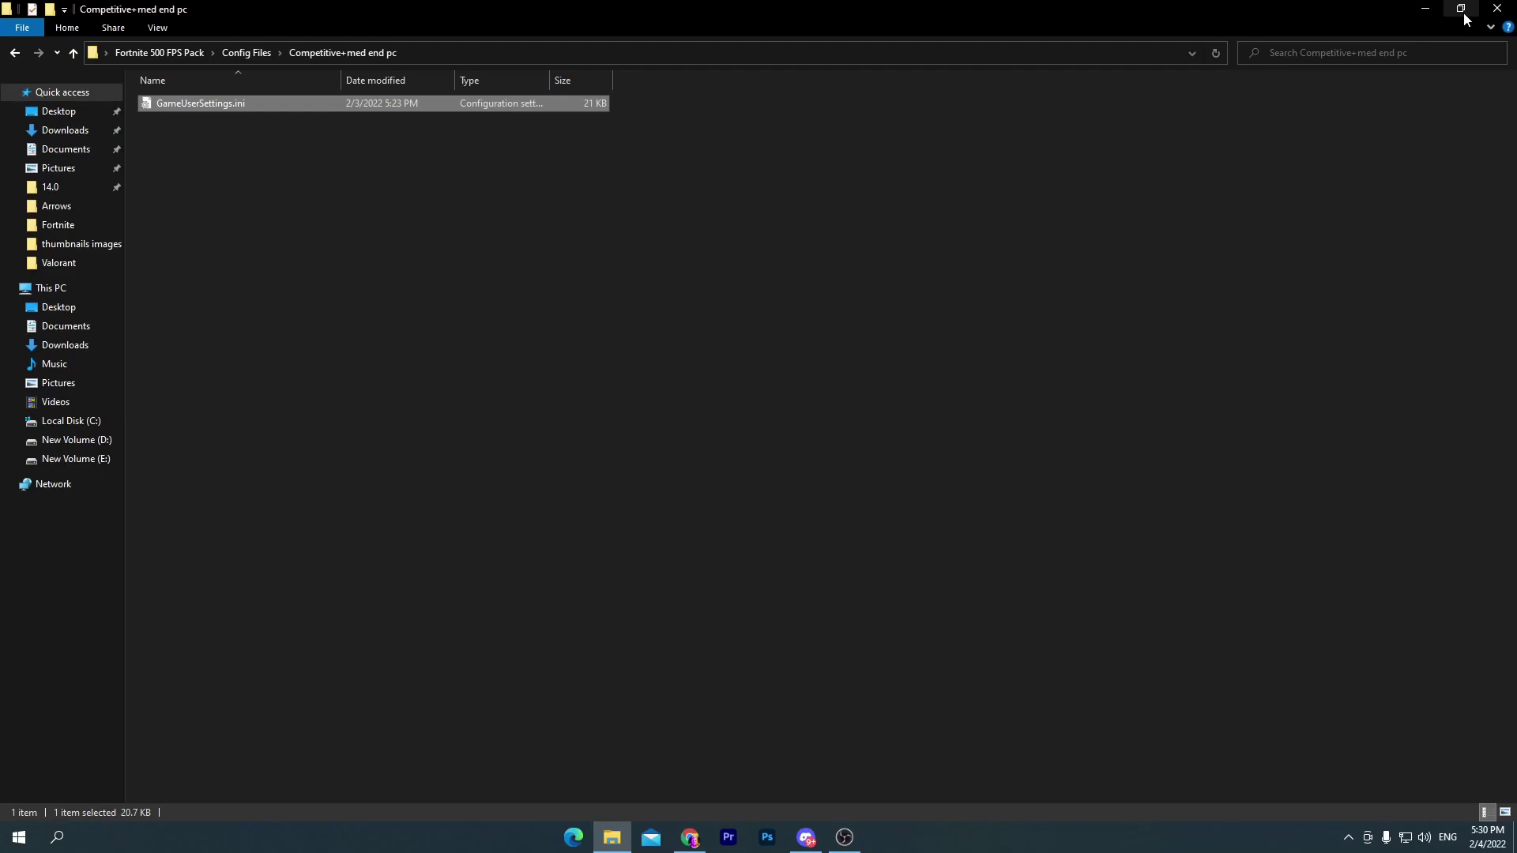
# Go up to the Fortnite 500 FPS Pack folder and open Regedit files.
pyautogui.click(158, 53)
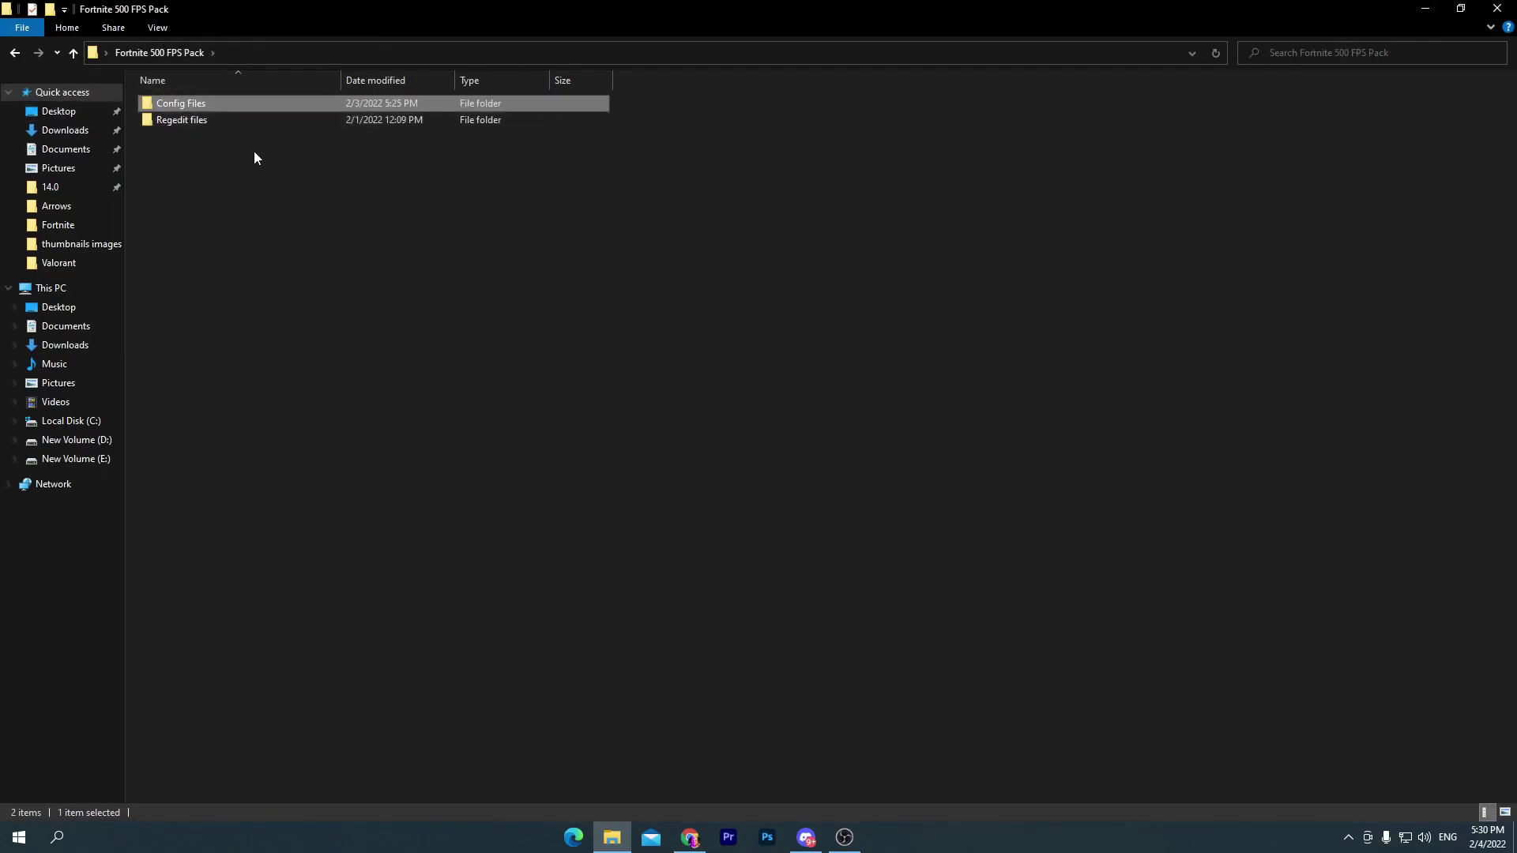
pyautogui.doubleClick(153, 123)
pyautogui.moveTo(368, 203); pyautogui.dragTo(543, 92)
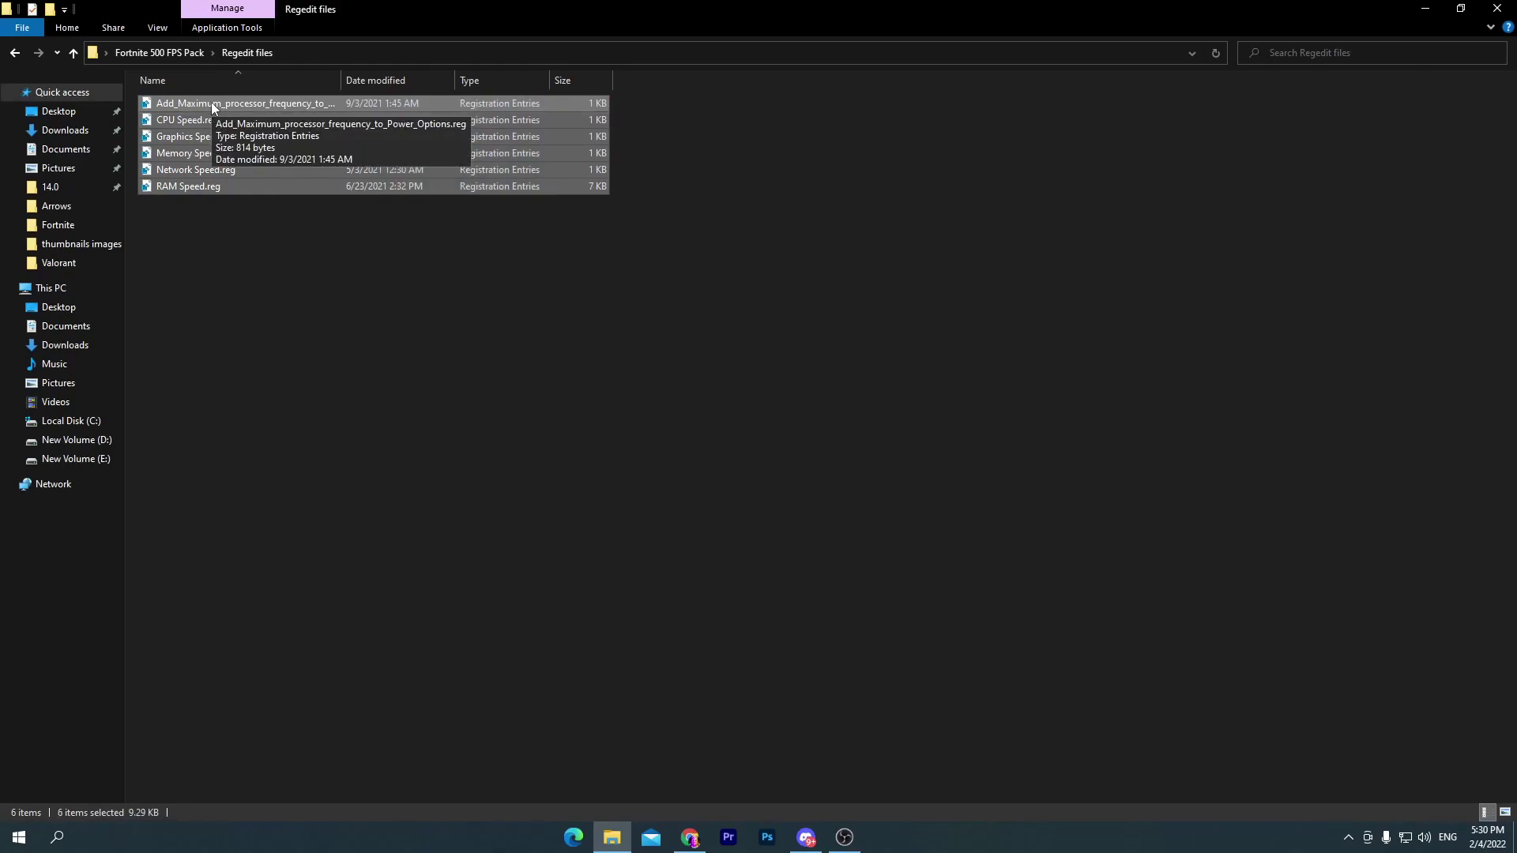
pyautogui.click(277, 267)
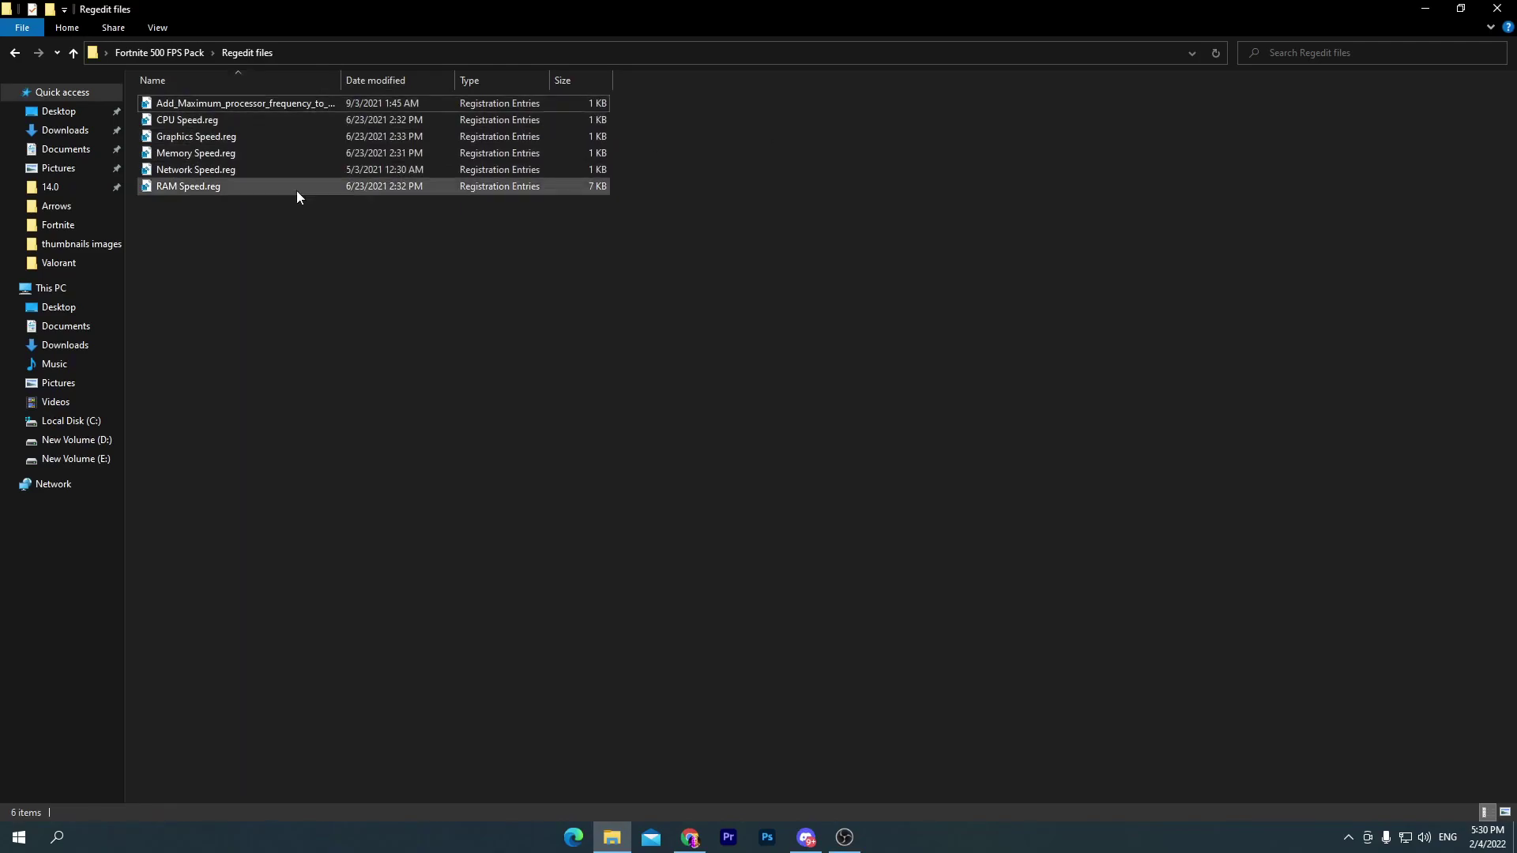
# Merge Add_Maximum_processor_frequency_to_Power_Options.reg and CPU Speed.reg into the registry.
pyautogui.doubleClick(218, 103)
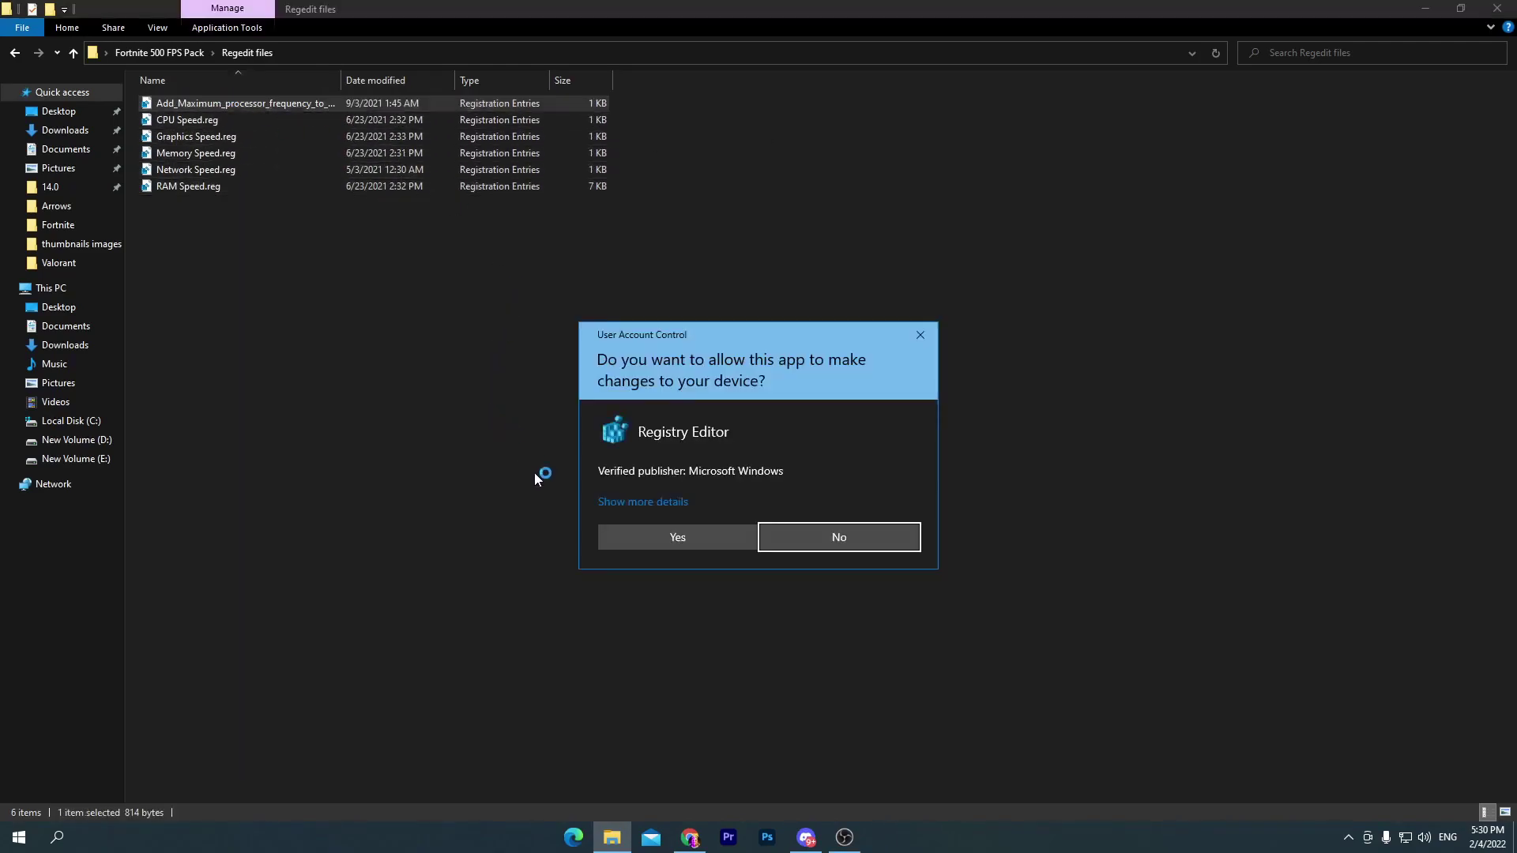
pyautogui.click(680, 535)
pyautogui.click(876, 449)
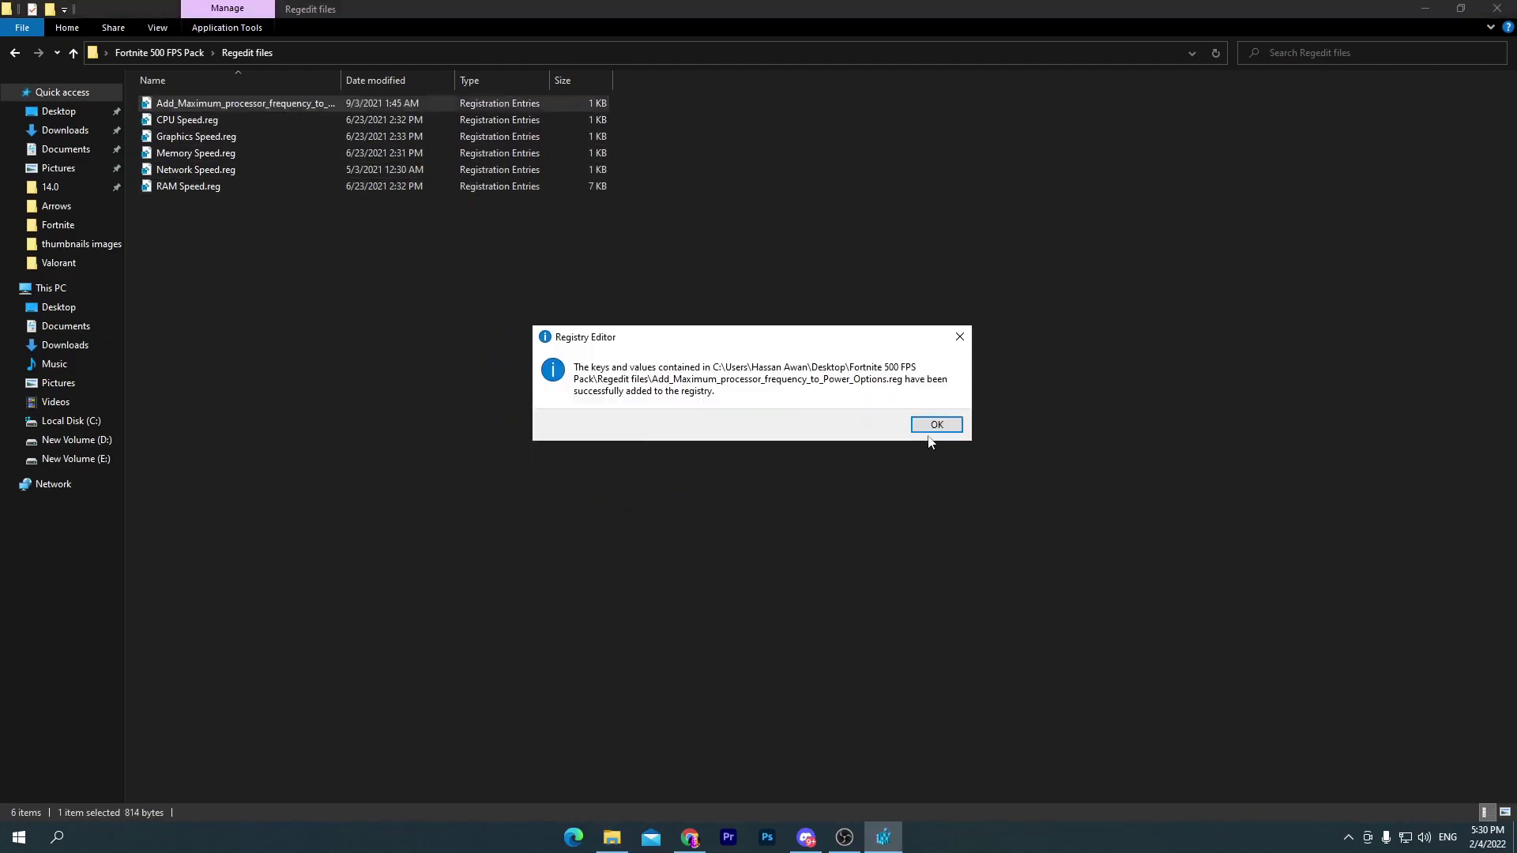
pyautogui.click(931, 427)
pyautogui.doubleClick(240, 119)
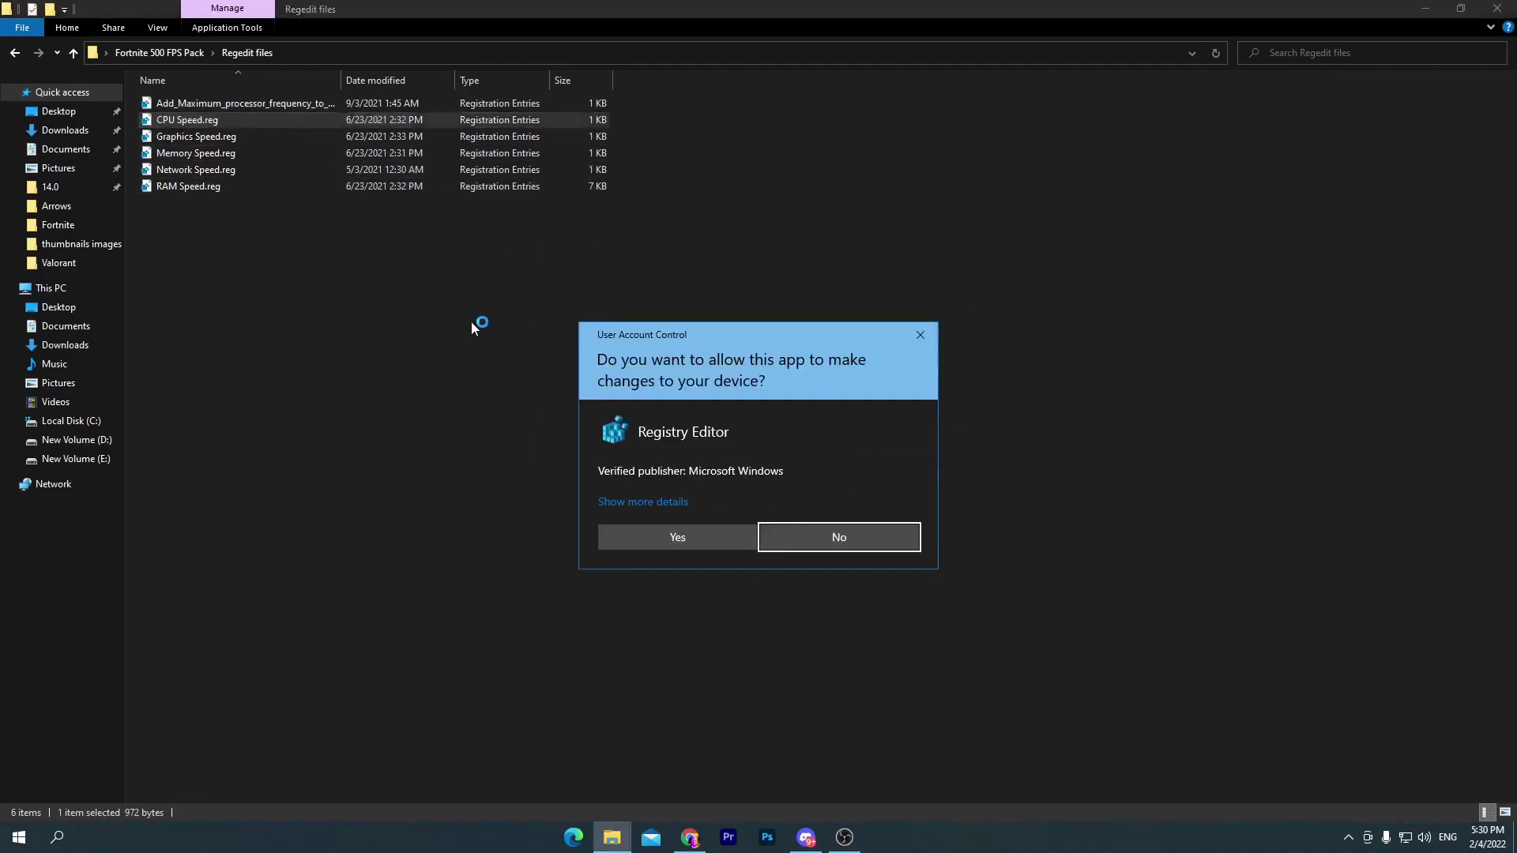
pyautogui.click(694, 535)
pyautogui.click(874, 440)
pyautogui.click(500, 139)
# Merge Graphics Speed.reg and Memory Speed.reg into the registry.
pyautogui.doubleClick(500, 138)
pyautogui.click(679, 535)
pyautogui.click(874, 440)
pyautogui.click(936, 419)
pyautogui.doubleClick(457, 154)
pyautogui.click(680, 535)
pyautogui.click(874, 440)
pyautogui.click(936, 419)
# Merge RAM Speed.reg into the registry and close the Regedit files window.
pyautogui.doubleClick(498, 187)
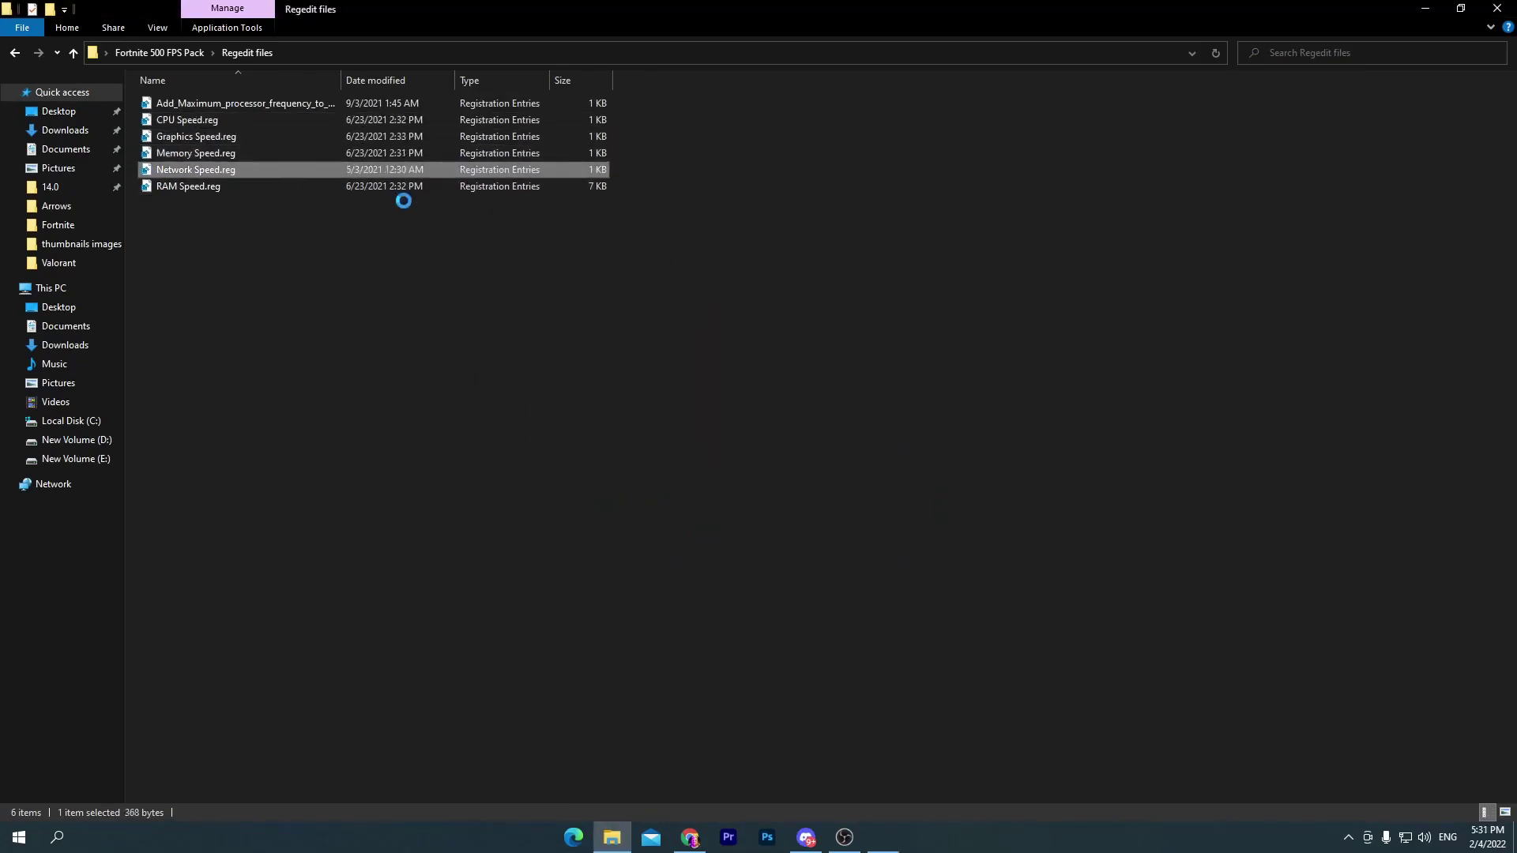
pyautogui.click(679, 535)
pyautogui.click(917, 443)
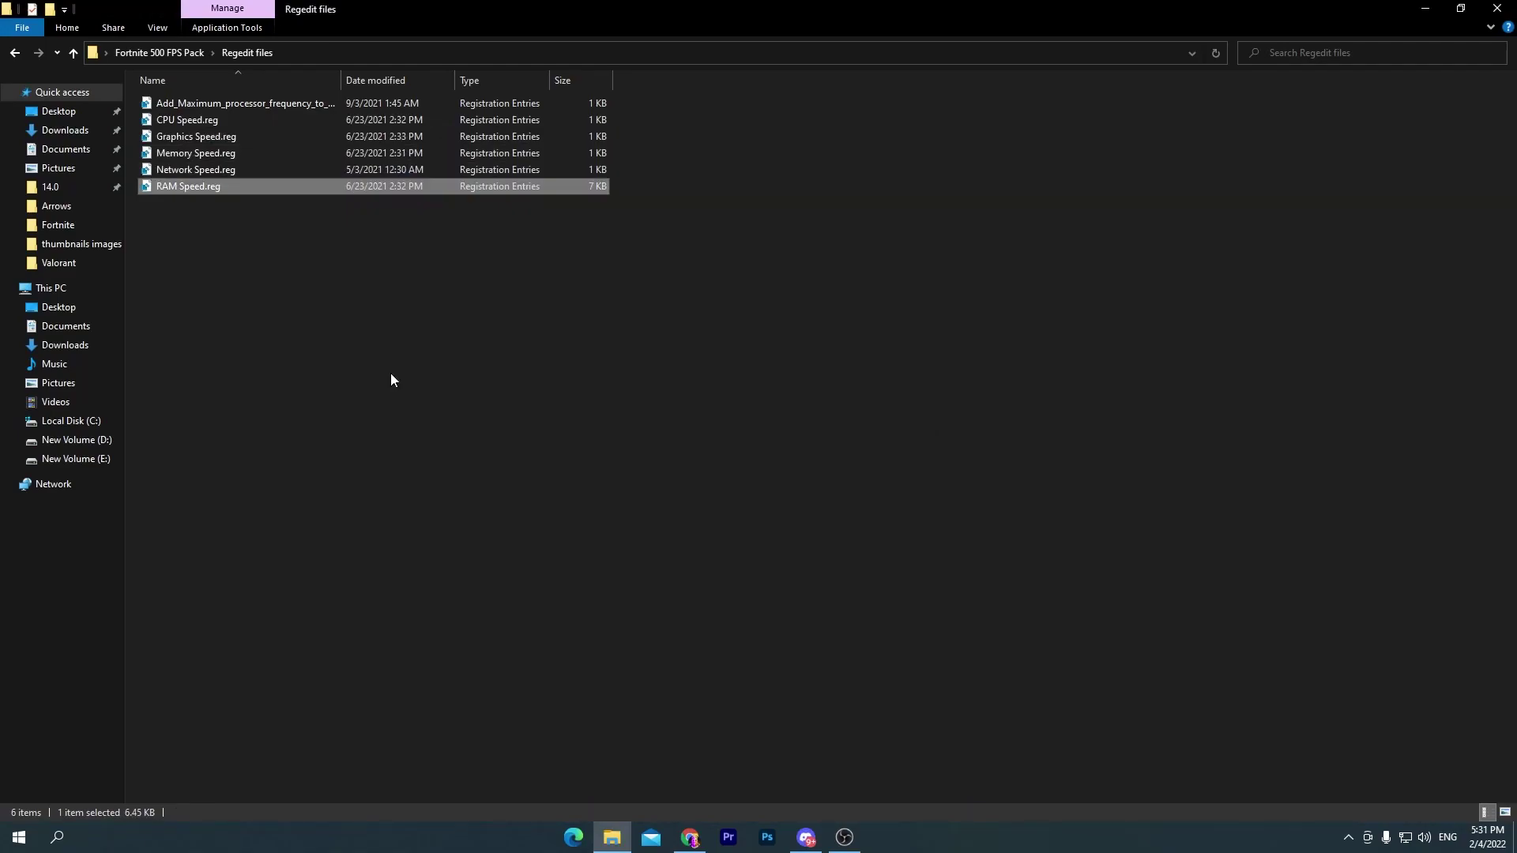
pyautogui.click(1496, 8)
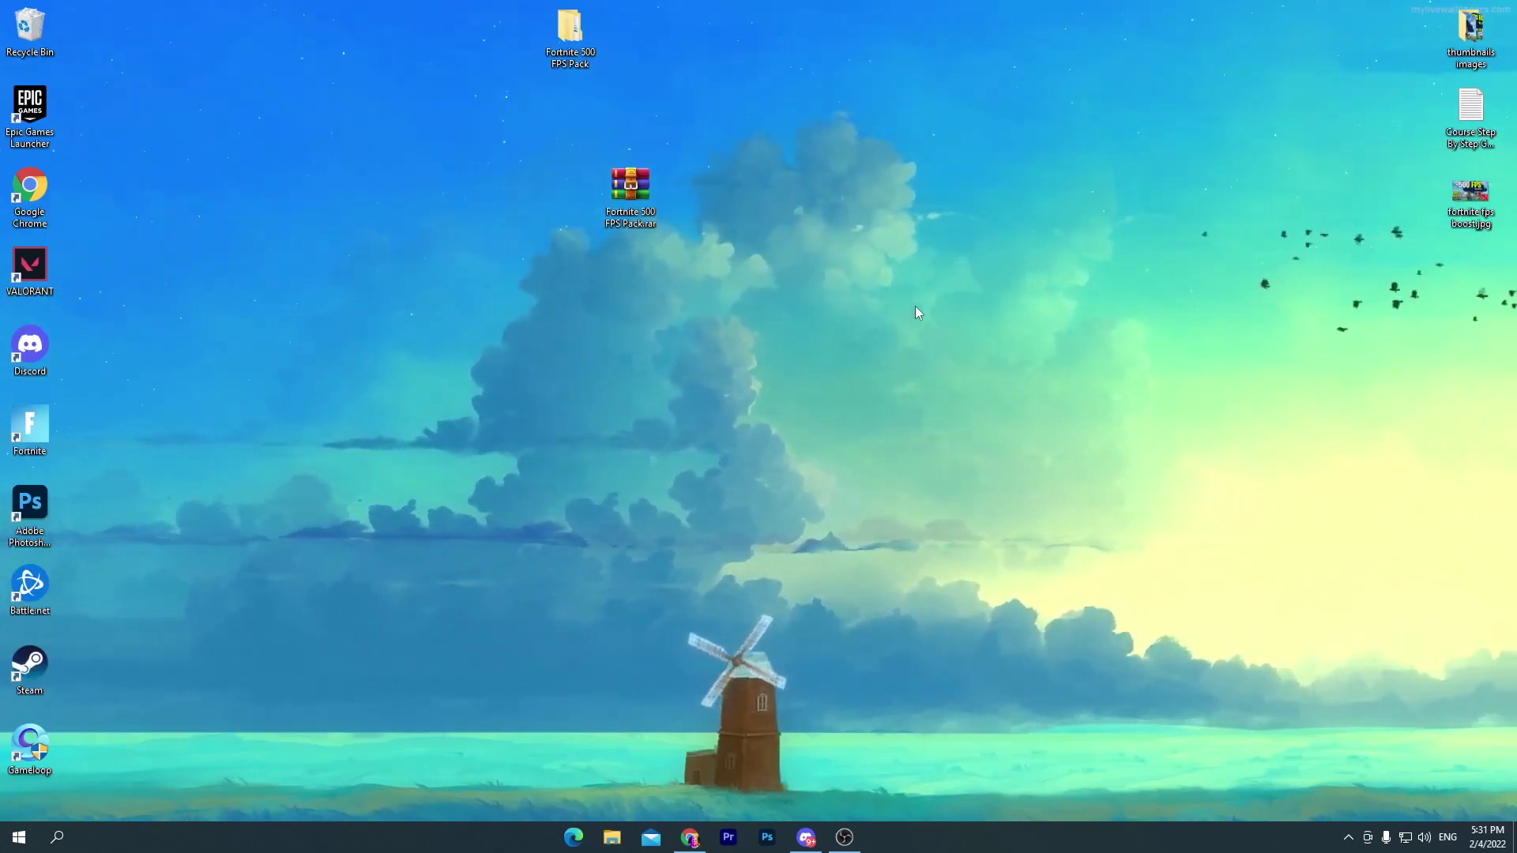
# Open Display settings from the desktop menu and go to the Graphics settings page.
pyautogui.rightClick(851, 166)
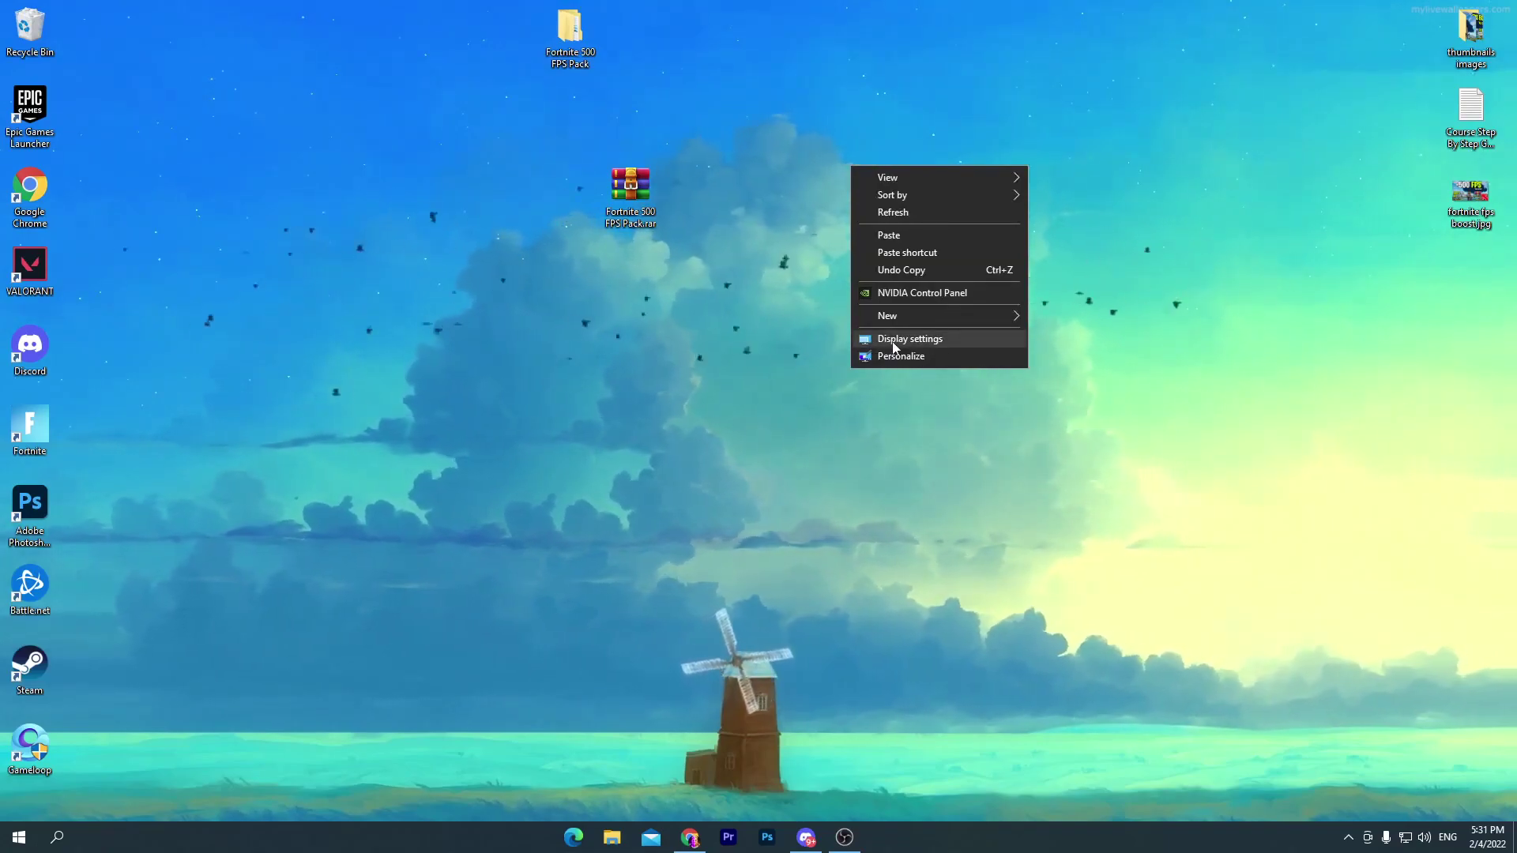
pyautogui.click(941, 342)
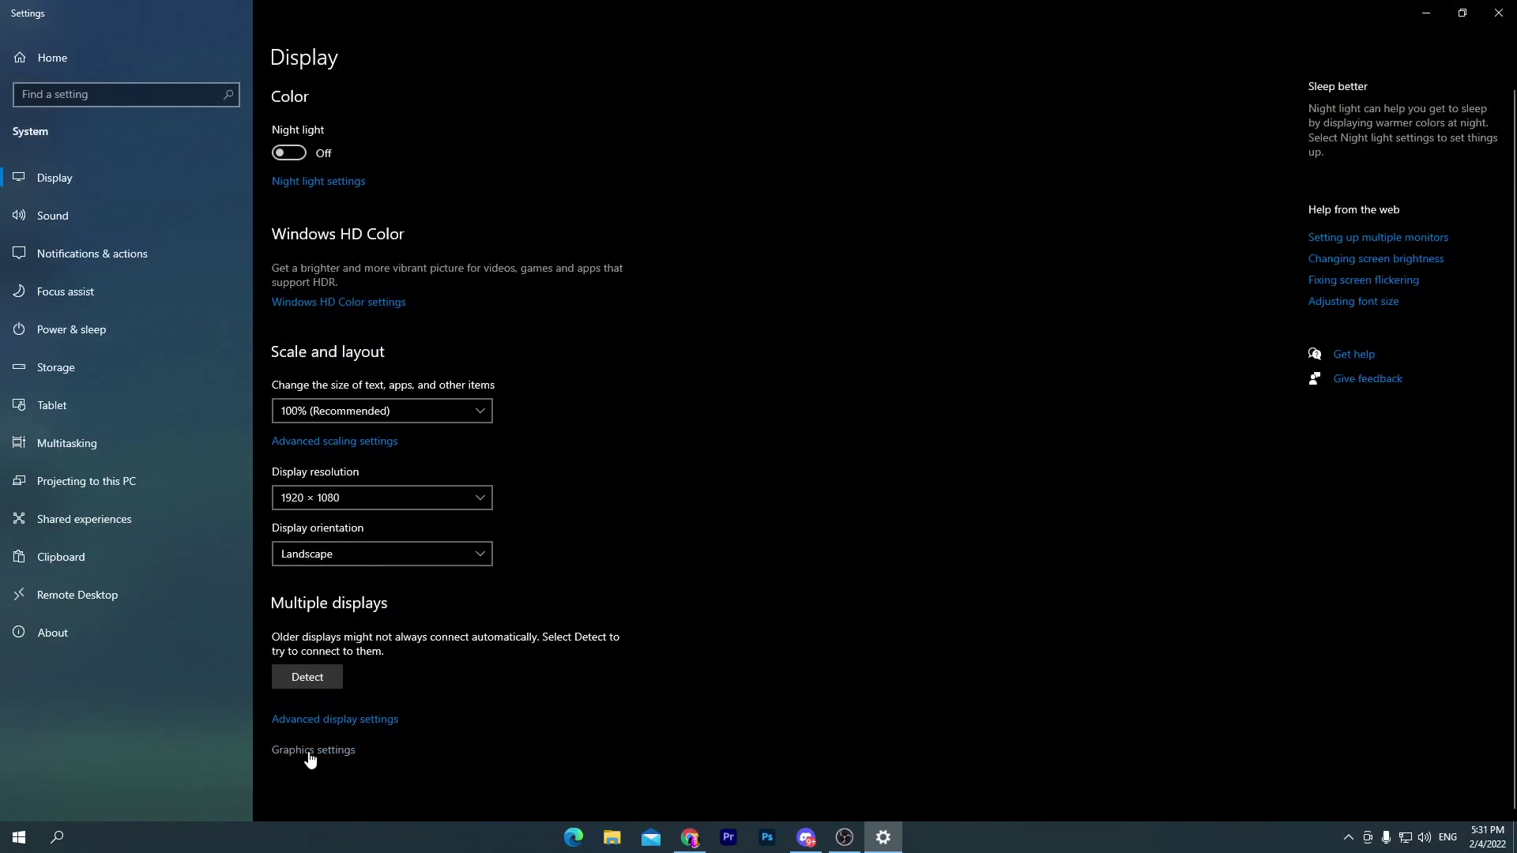
pyautogui.click(309, 751)
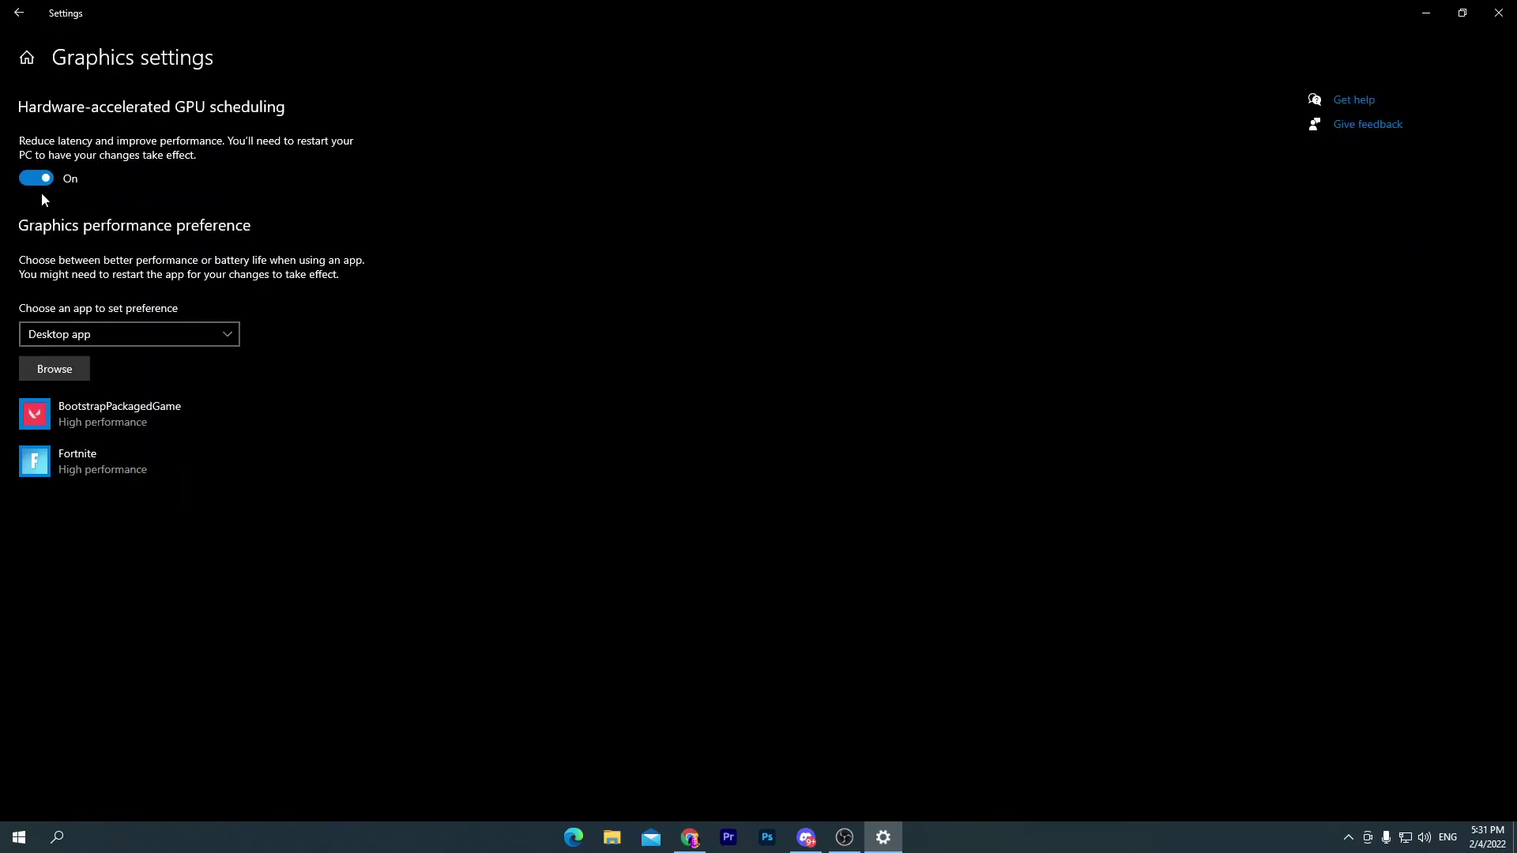
# Add C:\Program Files\Epic Games\Fortnite\FortniteGame\Binaries\Win64\FortniteClient-Win64-Shipping.exe to the graphics app list.
pyautogui.click(73, 370)
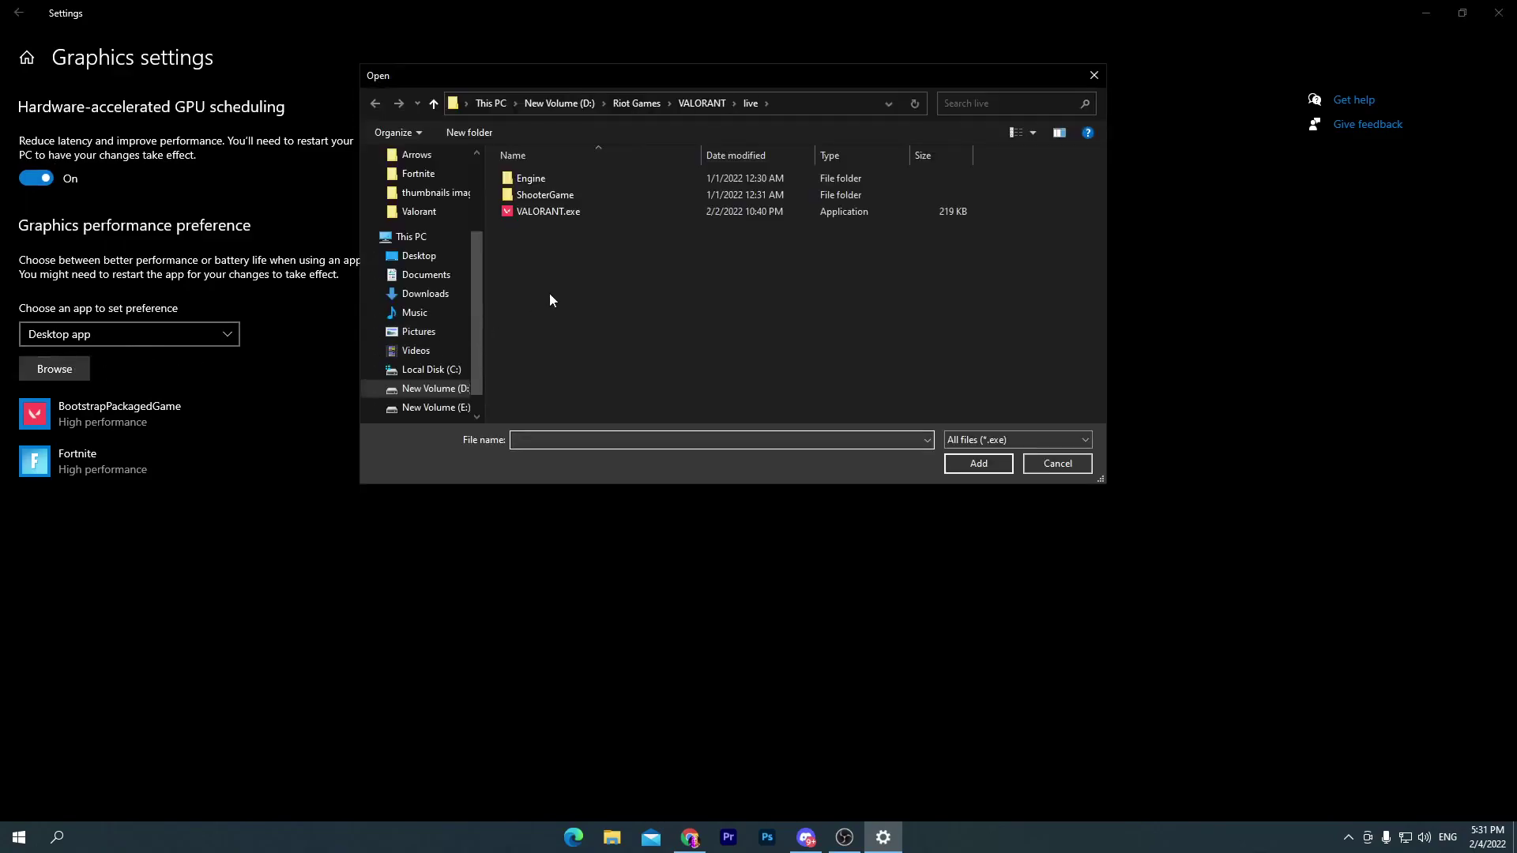
pyautogui.click(419, 333)
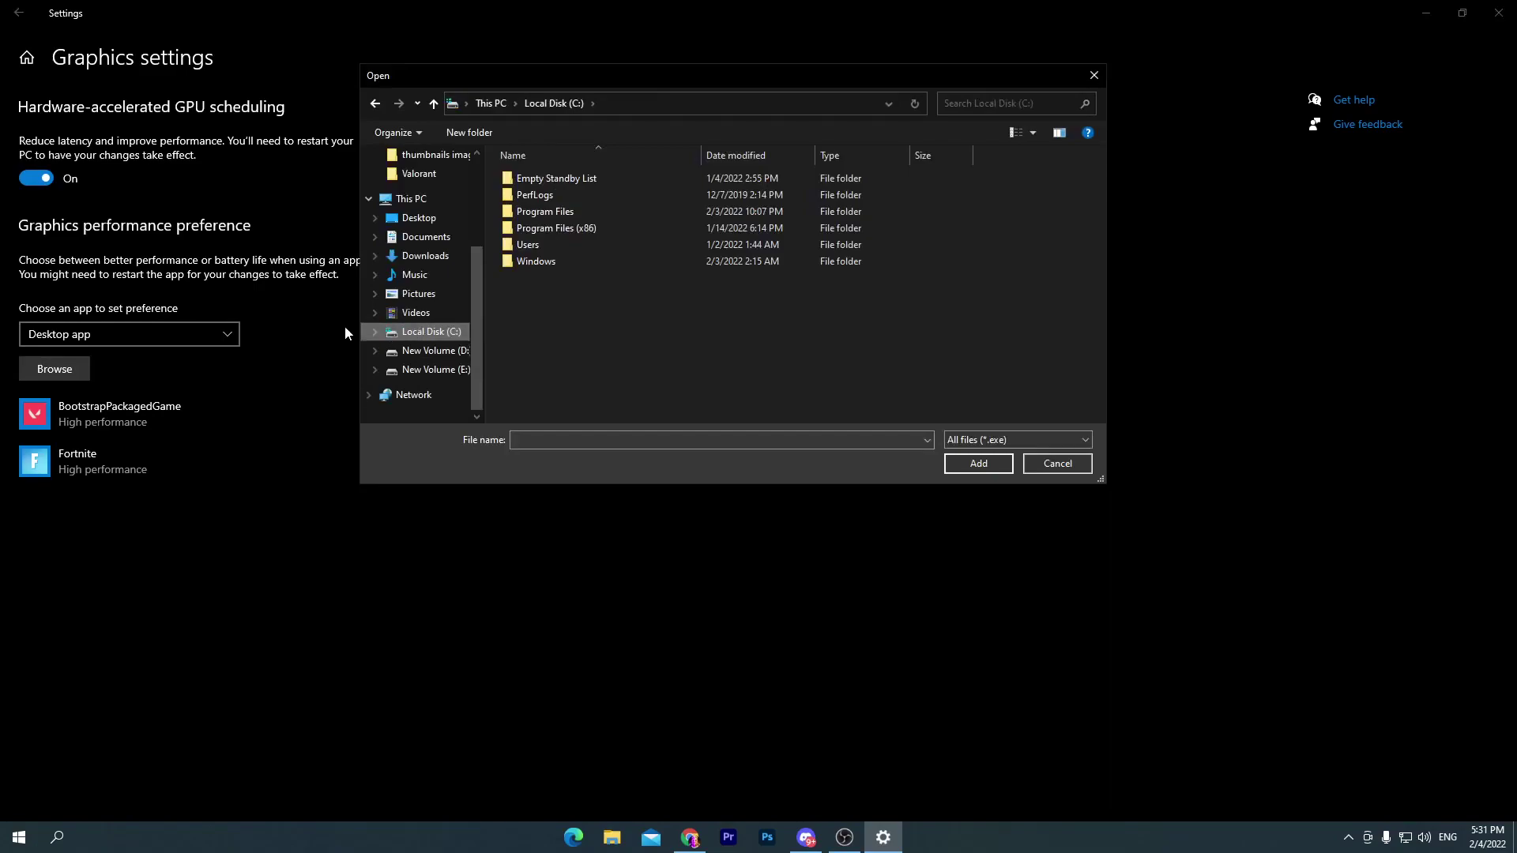
pyautogui.doubleClick(571, 209)
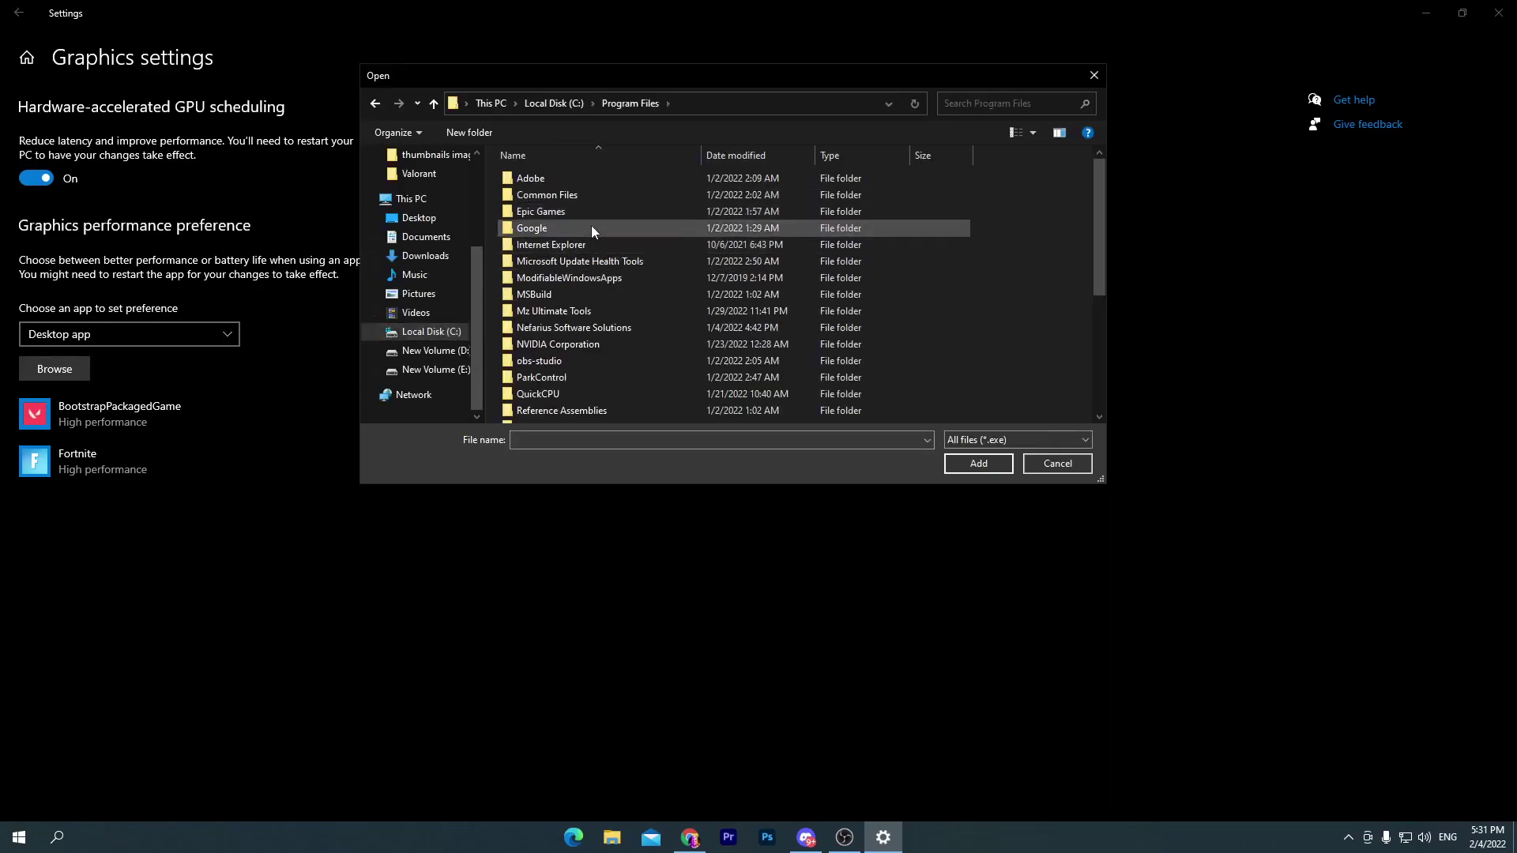
pyautogui.doubleClick(559, 212)
pyautogui.doubleClick(553, 183)
pyautogui.doubleClick(566, 229)
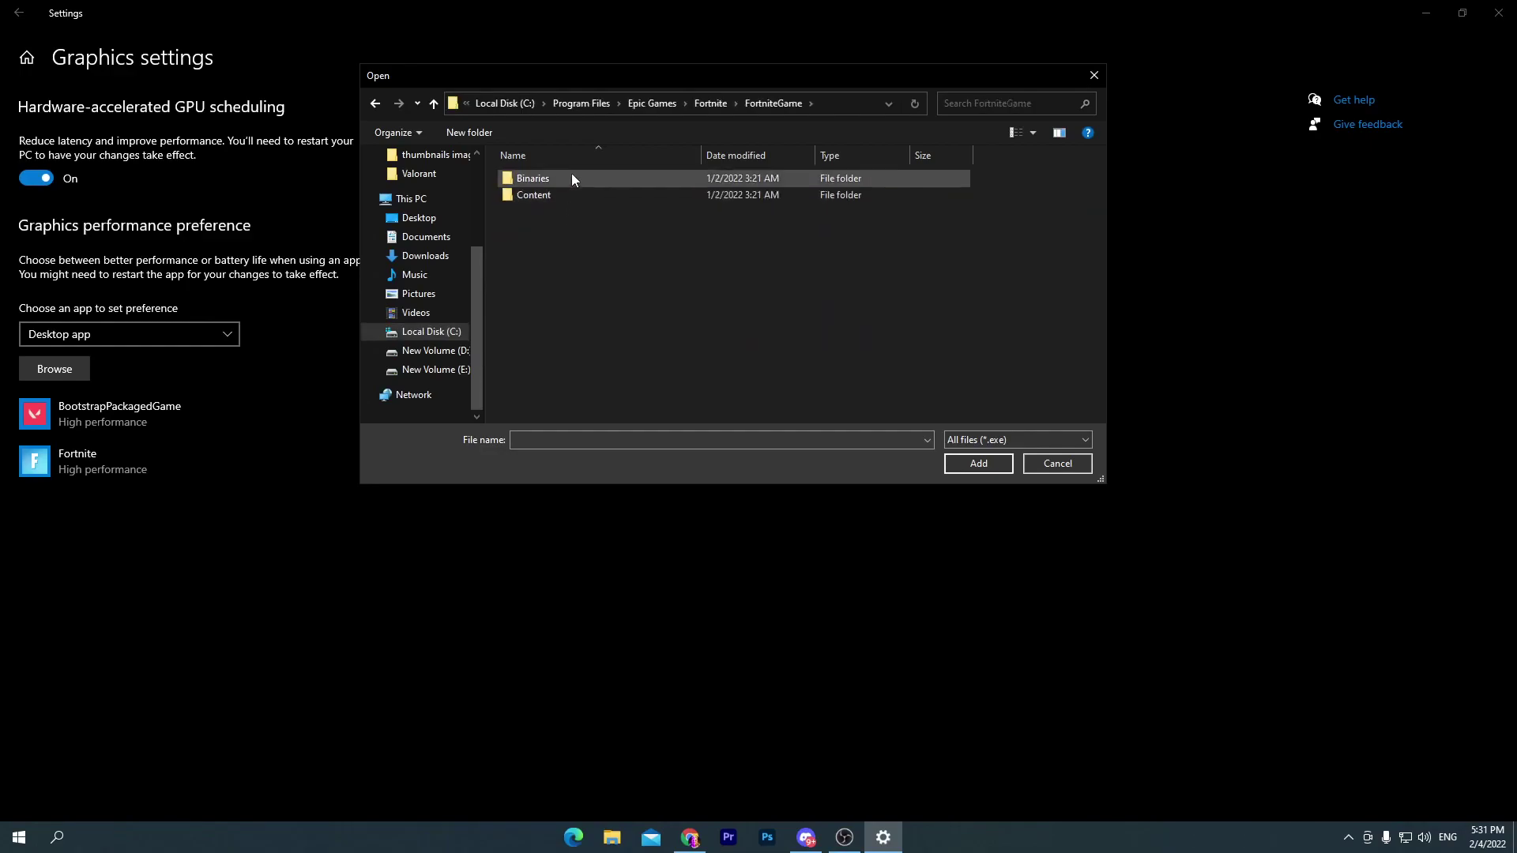
pyautogui.doubleClick(572, 175)
pyautogui.doubleClick(567, 195)
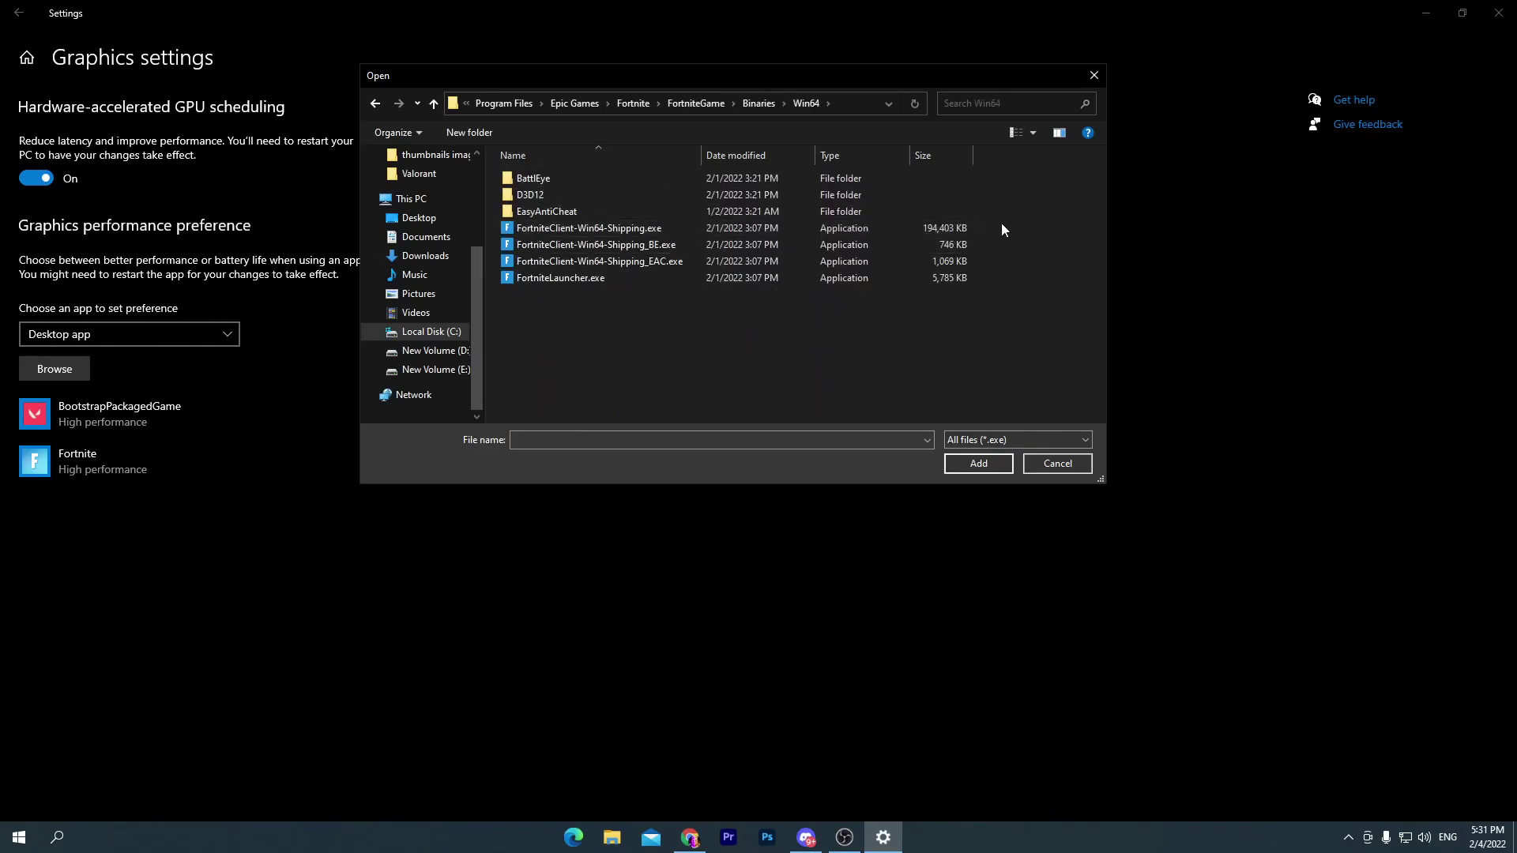
pyautogui.click(672, 229)
pyautogui.click(979, 463)
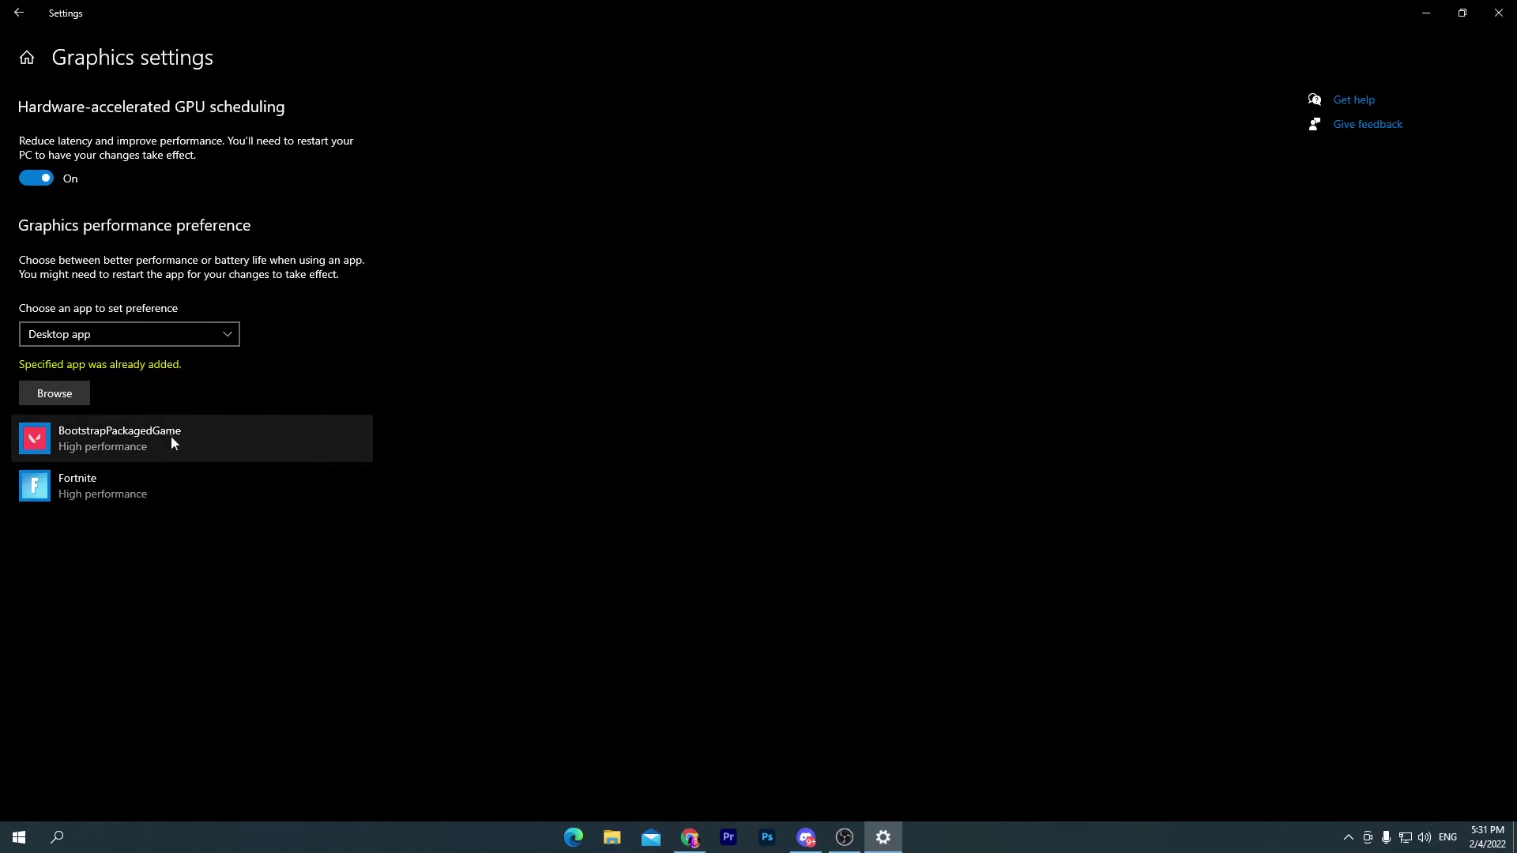
# Set Fortnite's graphics preference to High performance and save.
pyautogui.click(122, 494)
pyautogui.click(244, 566)
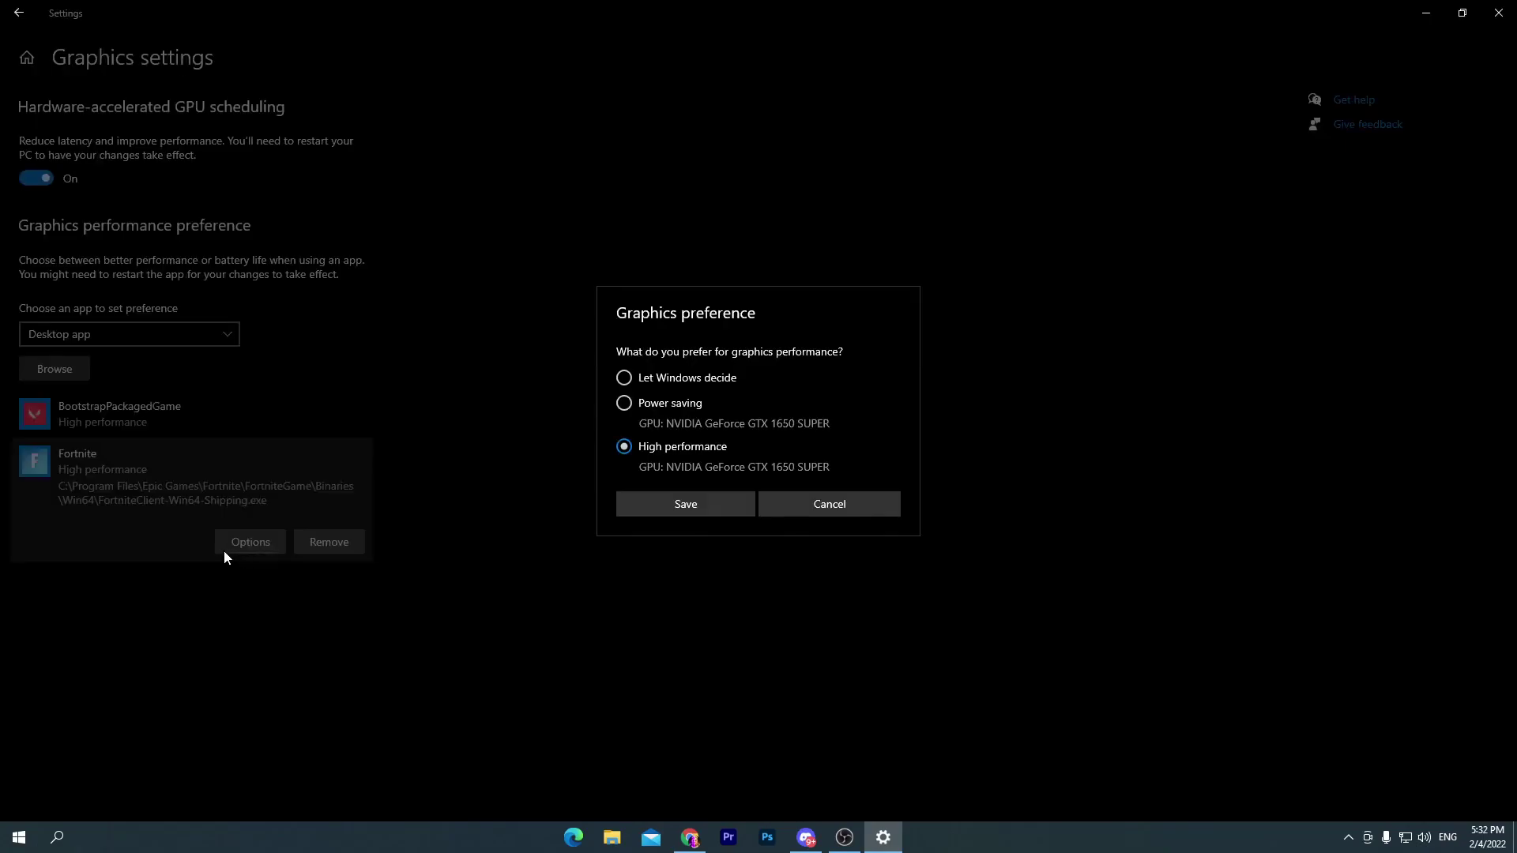
pyautogui.click(684, 505)
pyautogui.click(1499, 12)
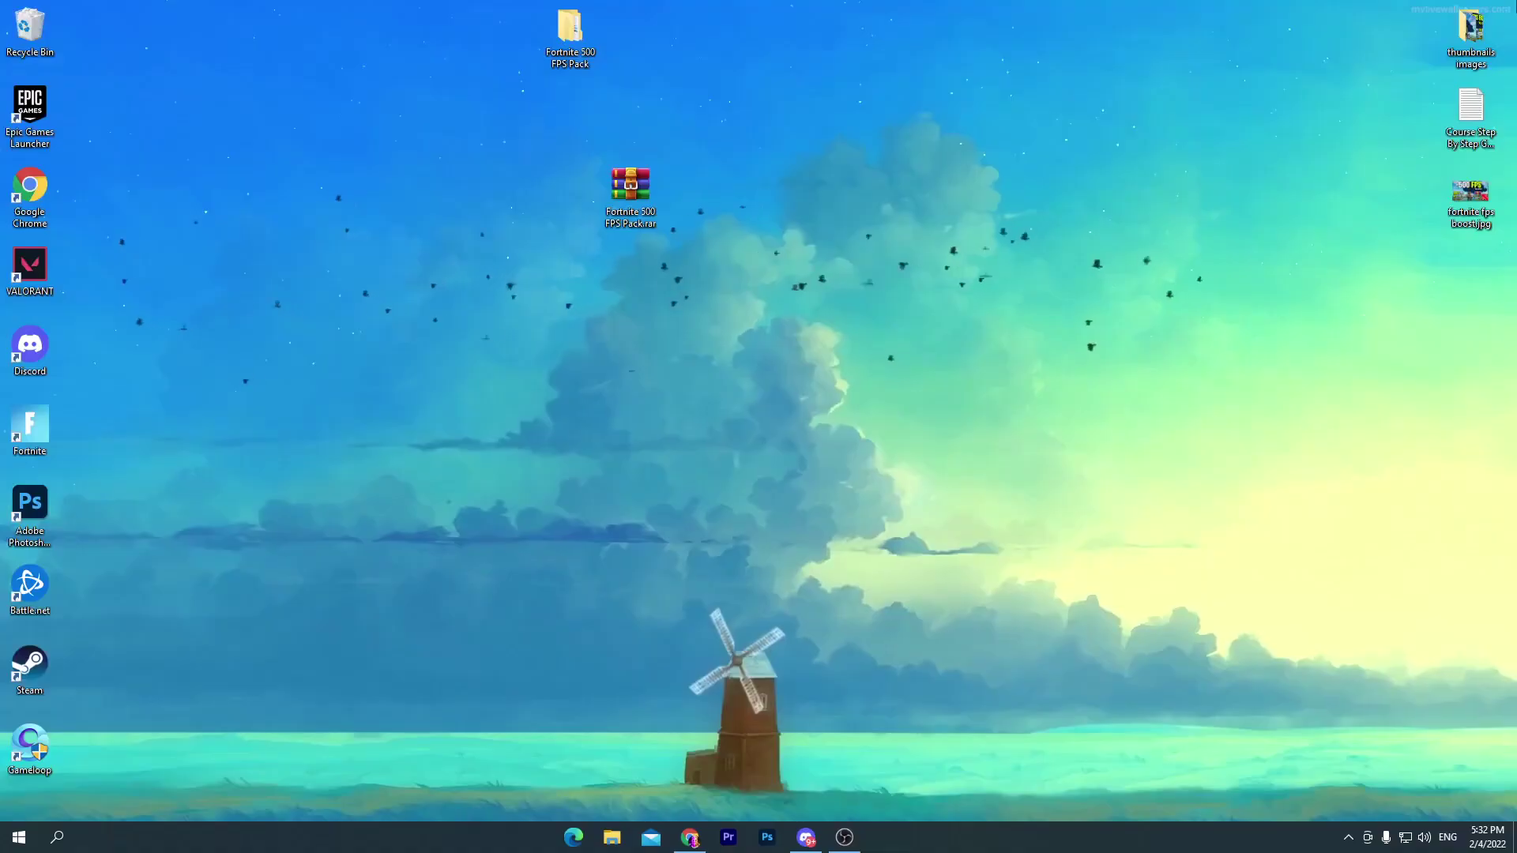